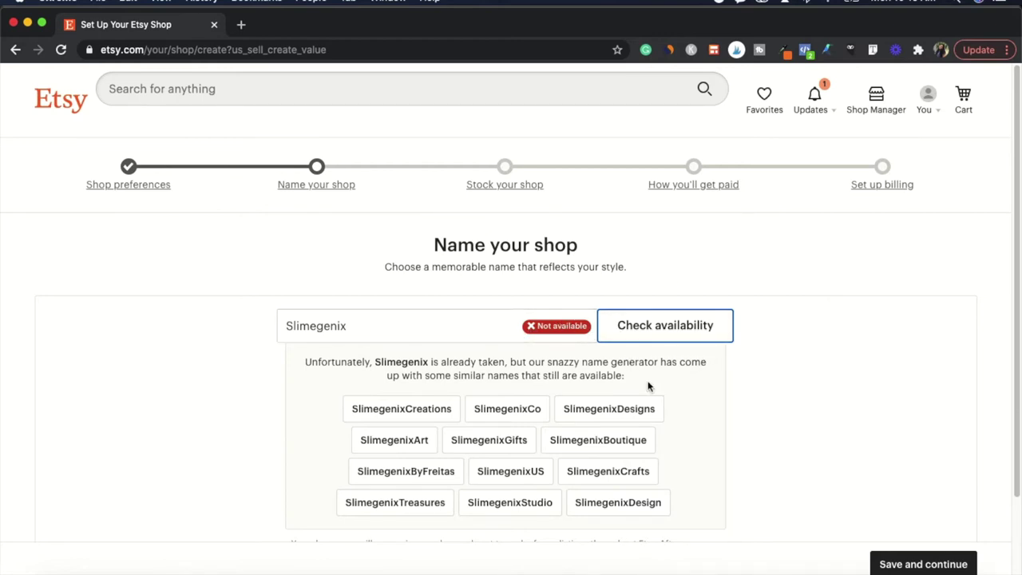
Step: Replace the shop name with Kuhnoe, check its availability and save it
scroll(734, 459, "down", 2)
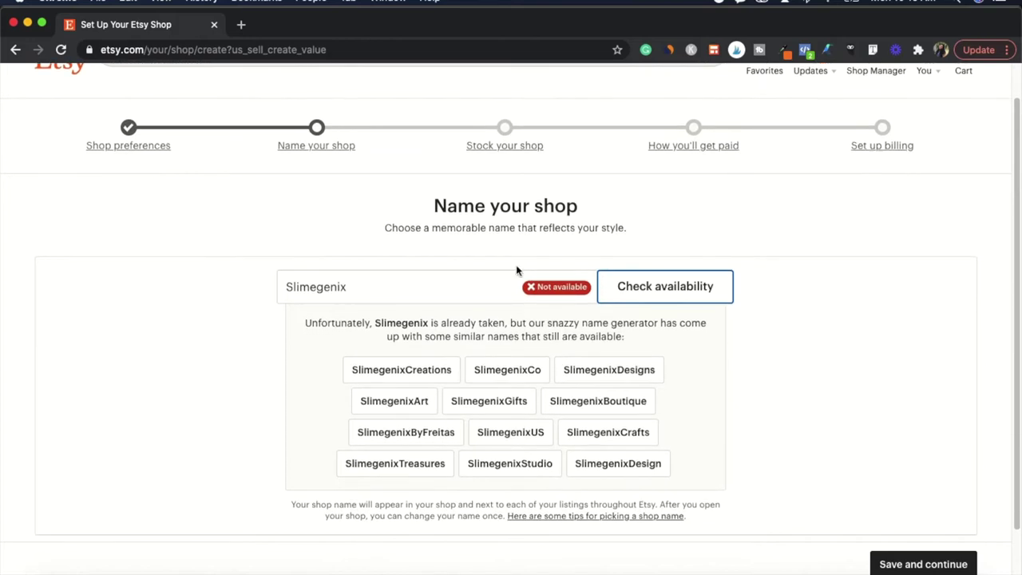
left_click(404, 292)
key("super+a")
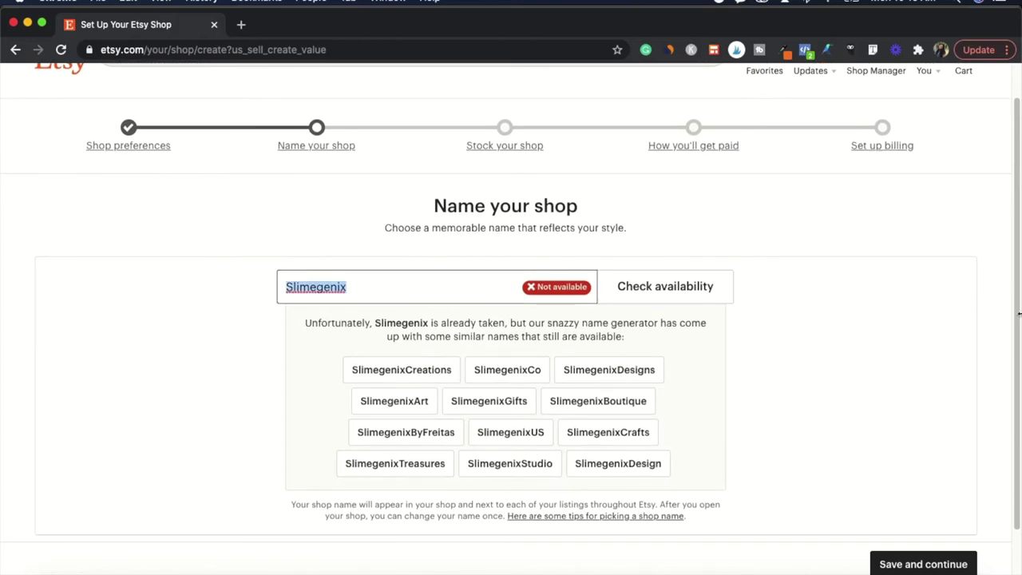
key("BackSpace")
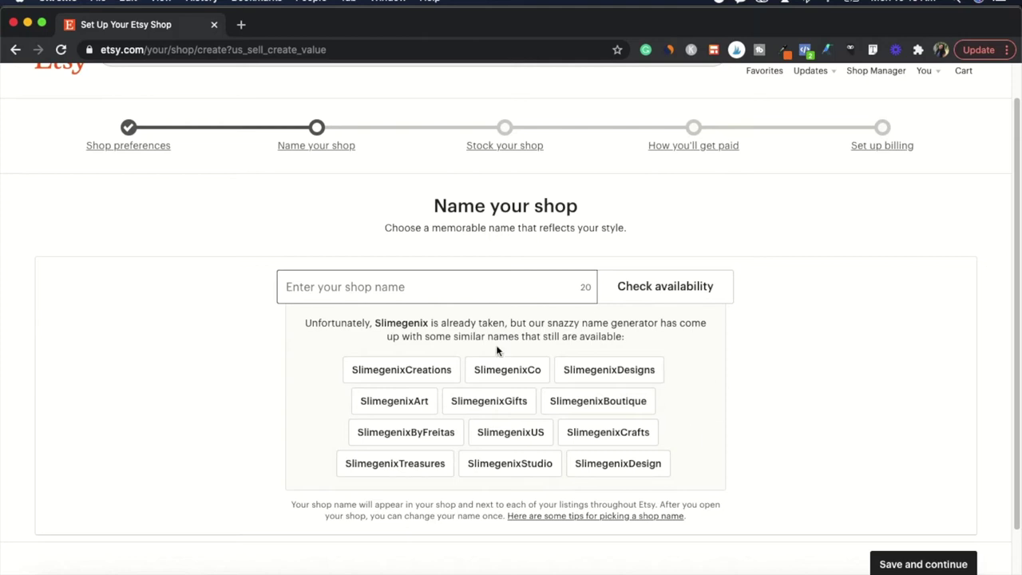
type("Kuhnoe")
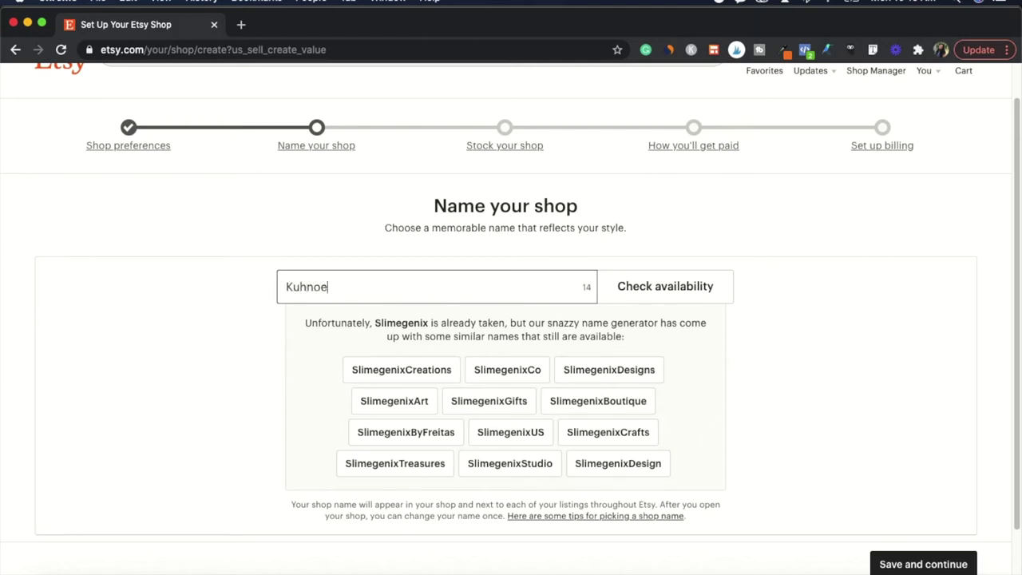
left_click(730, 287)
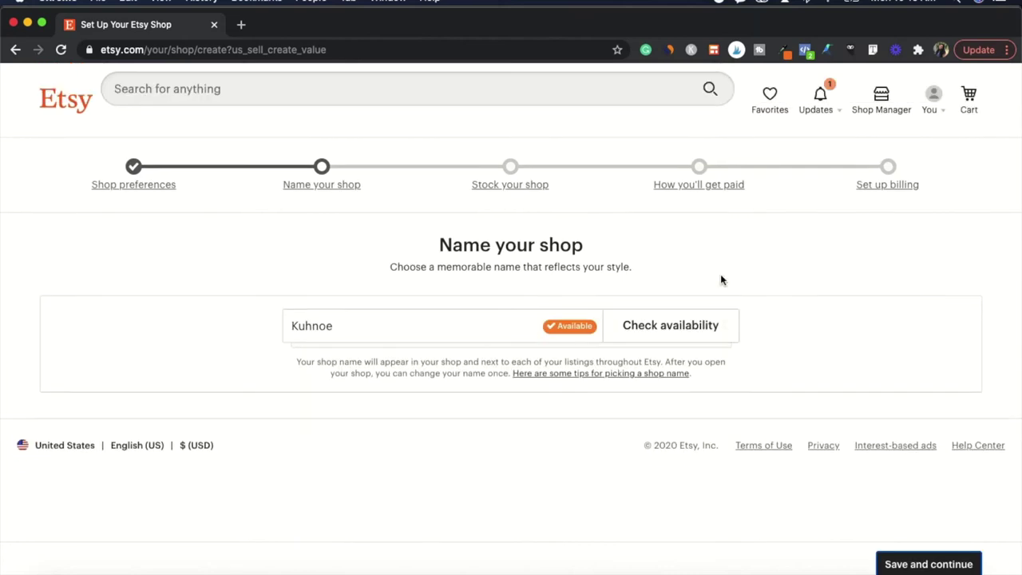
left_click(922, 565)
Step: Start a new listing in the first slot for stocking the shop
scroll(524, 384, "down", 3)
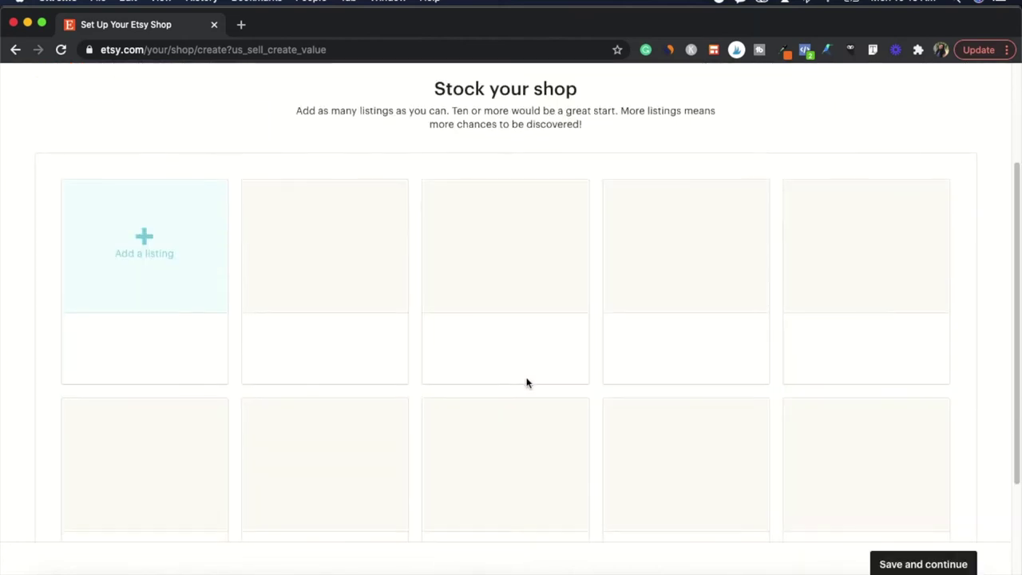
scroll(242, 299, "down", 3)
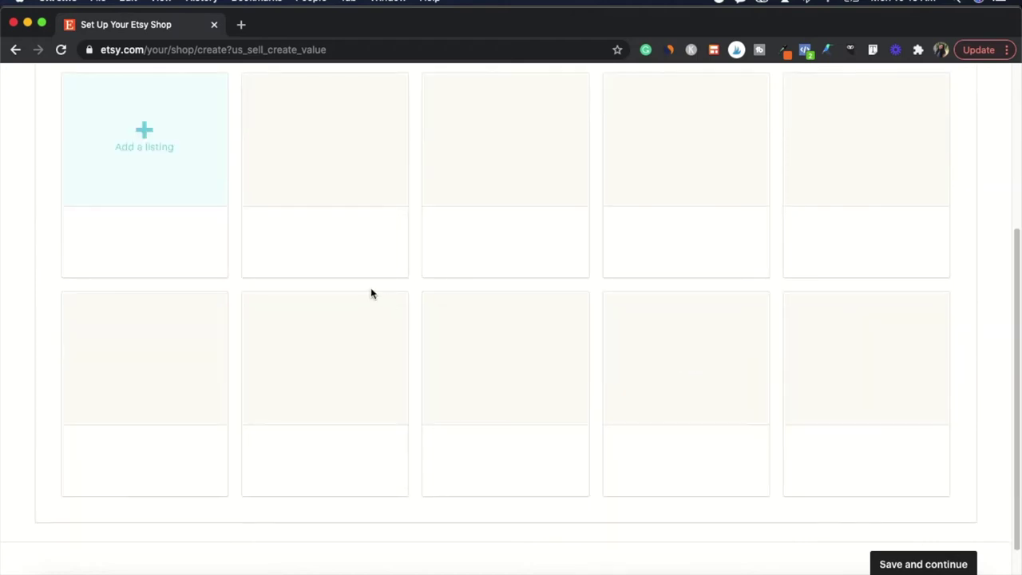
scroll(337, 282, "up", 6)
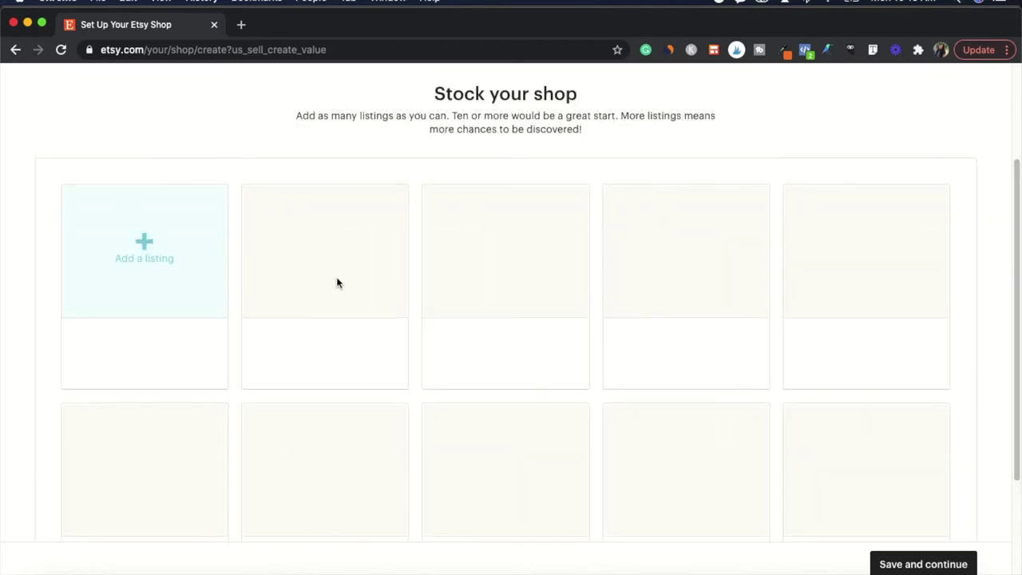
left_click(131, 441)
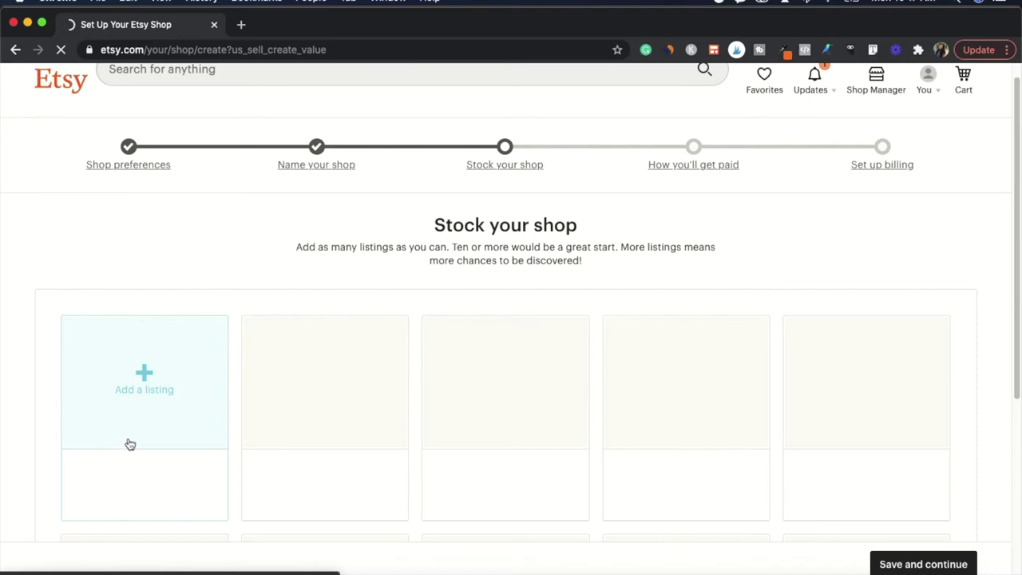
Step: Upload the Etsy Sample Product photo from the Downloads folder as the new listing's primary photo
scroll(573, 411, "down", 20)
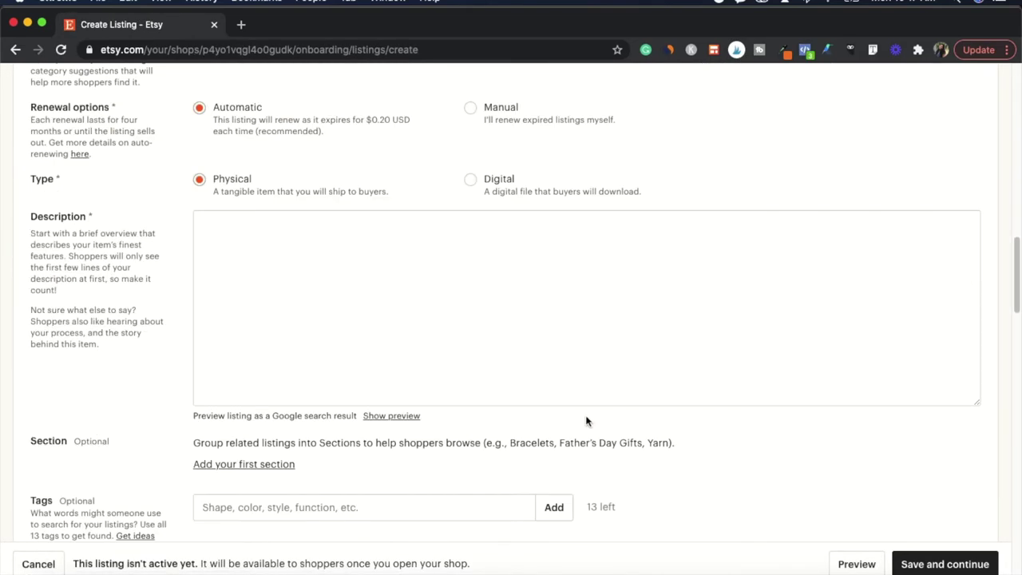
scroll(583, 424, "down", 20)
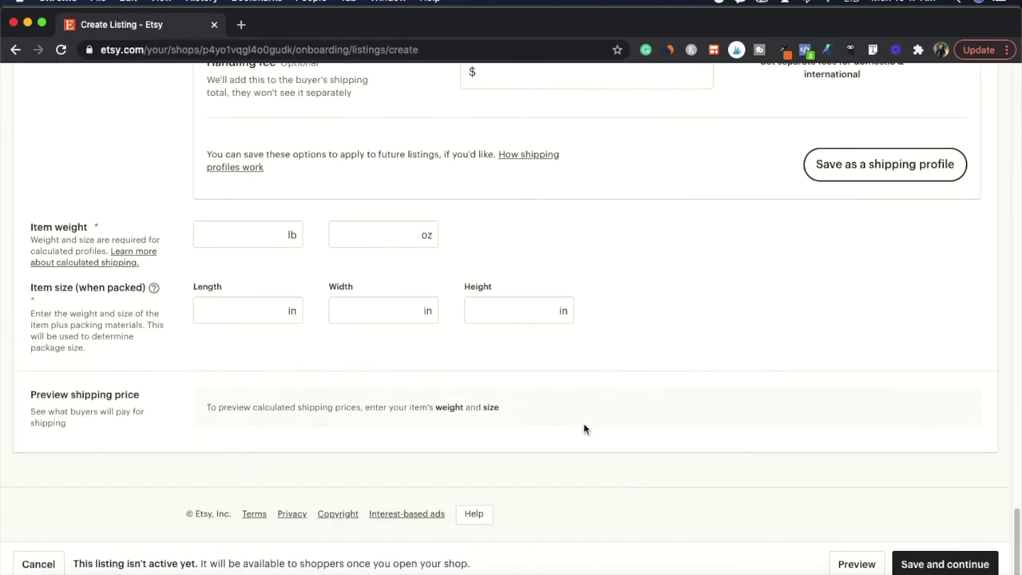
scroll(583, 423, "up", 20)
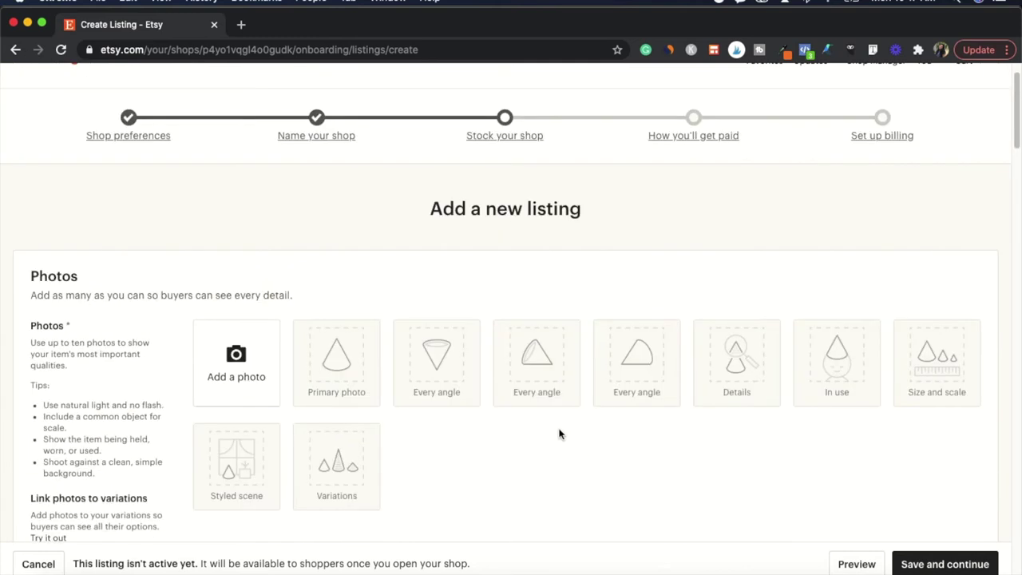
scroll(562, 426, "down", 3)
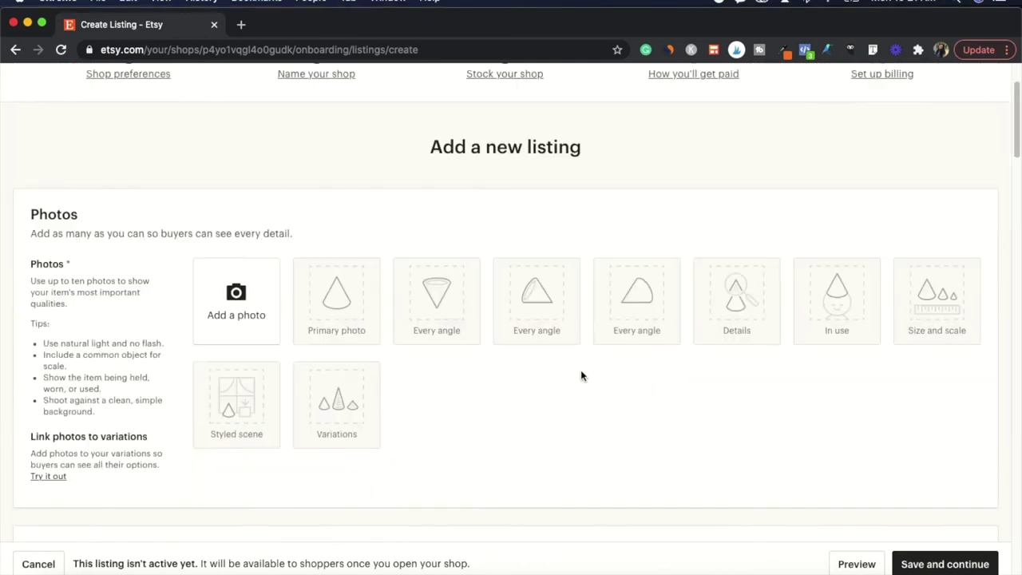
left_click(247, 295)
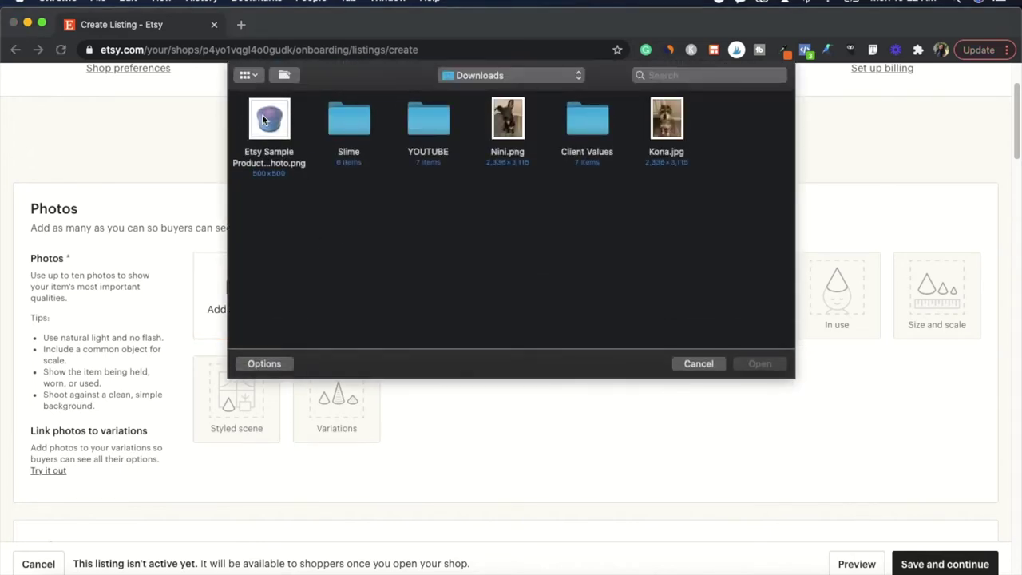
left_click_drag(265, 120, 341, 209)
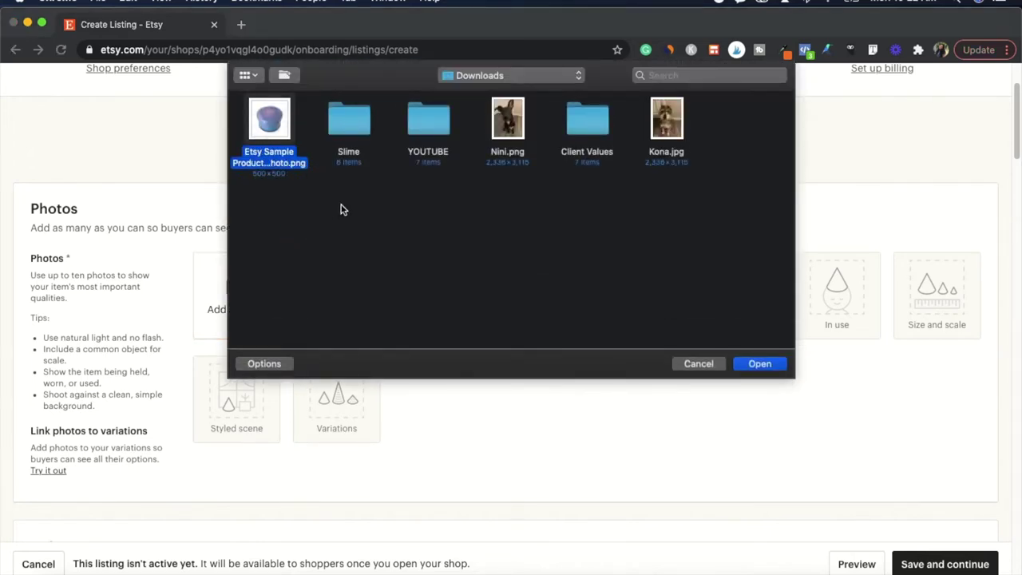
left_click(759, 364)
scroll(511, 344, "down", 2)
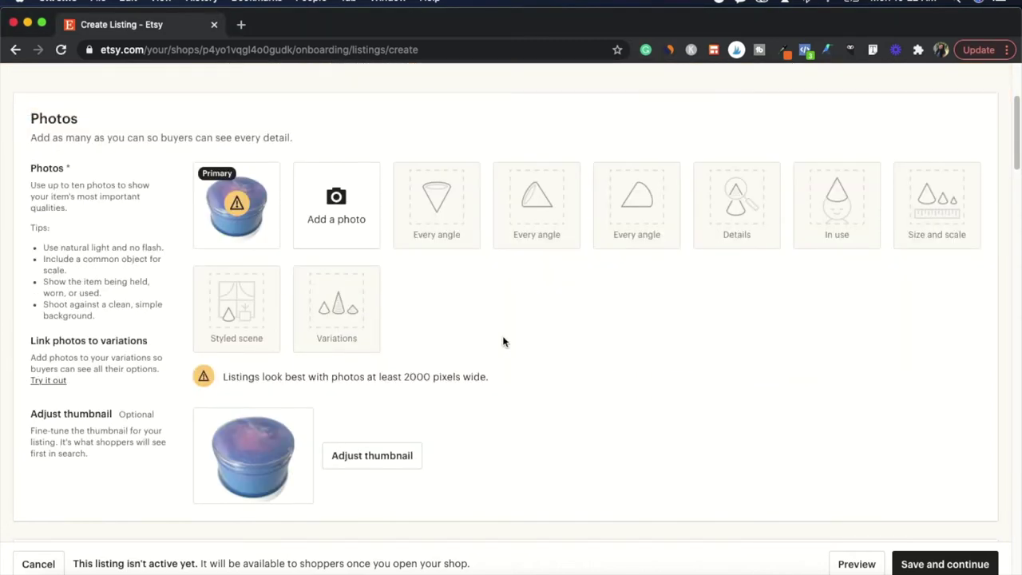
Step: Check the crop of the listing's primary photo and close the crop editor
mouse_move(224, 199)
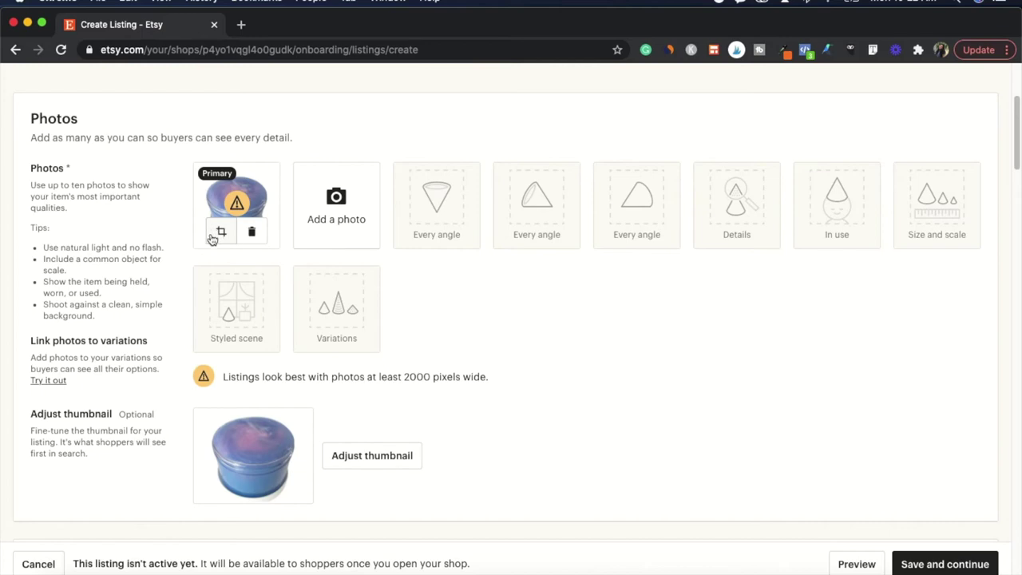
left_click(221, 230)
key("Return")
Step: Enter "Soft Galaxy Slime" as the listing's title
scroll(472, 404, "down", 8)
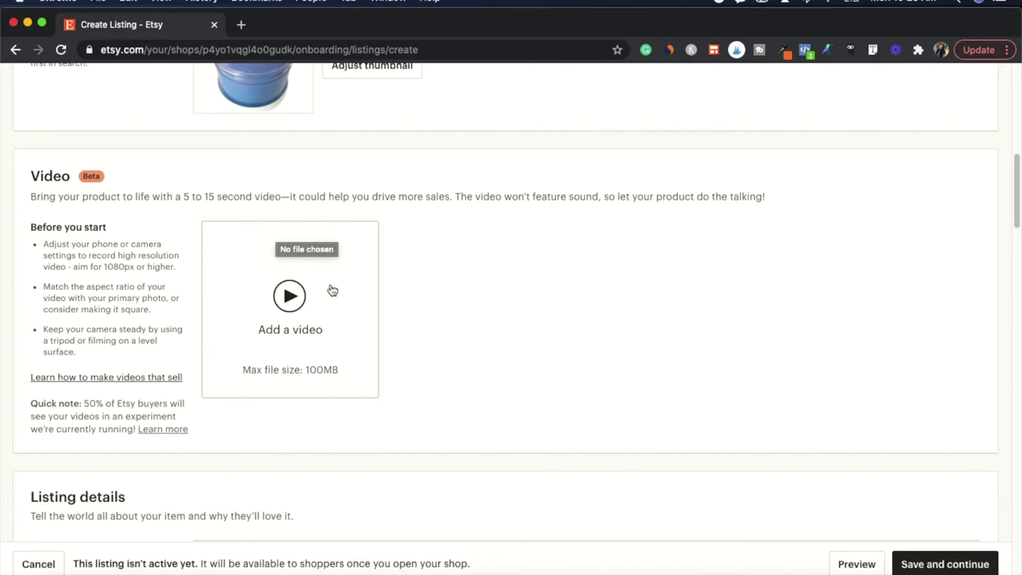
scroll(459, 301, "down", 5)
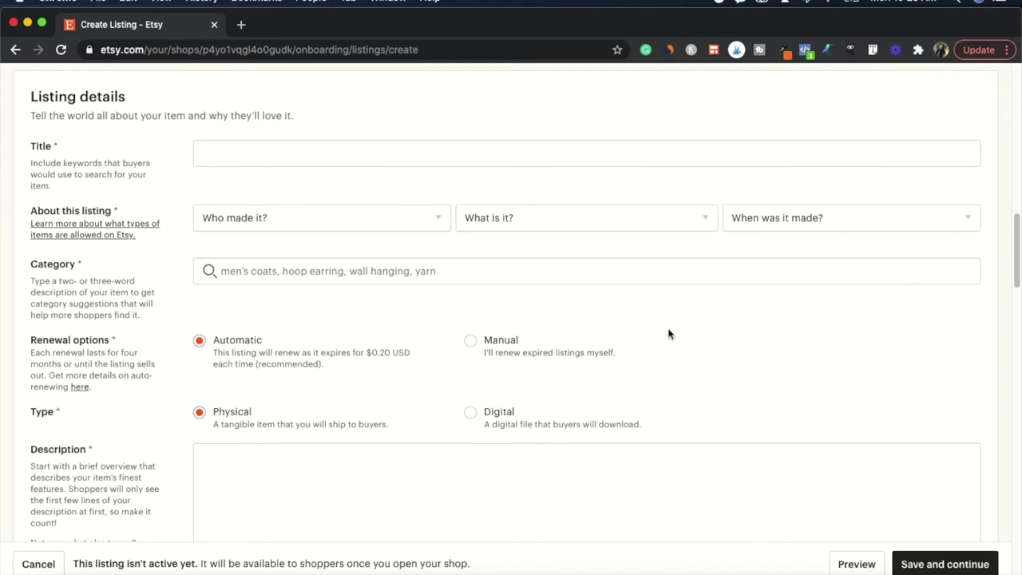
left_click(329, 144)
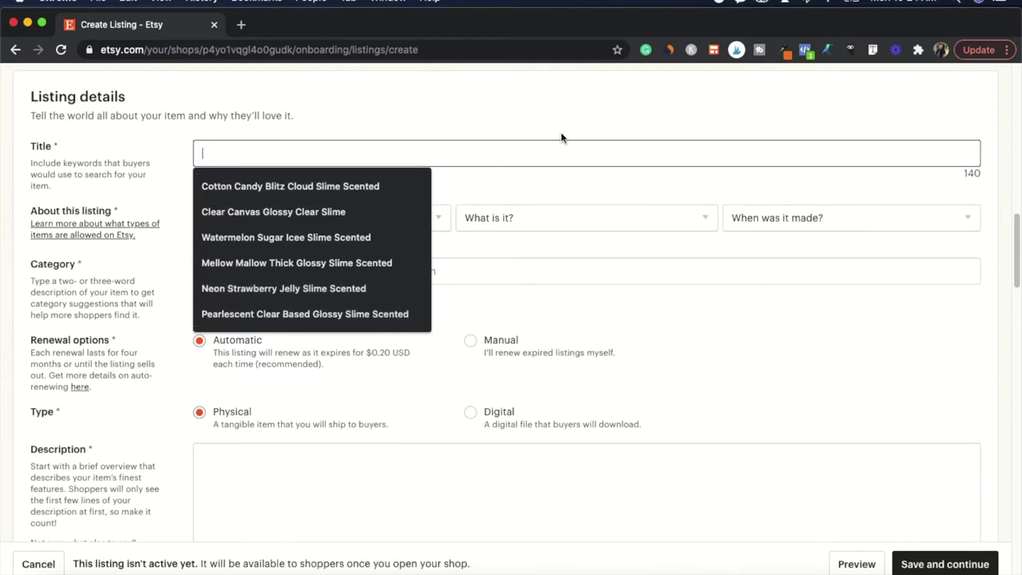
type("Soft Galaxy Slime")
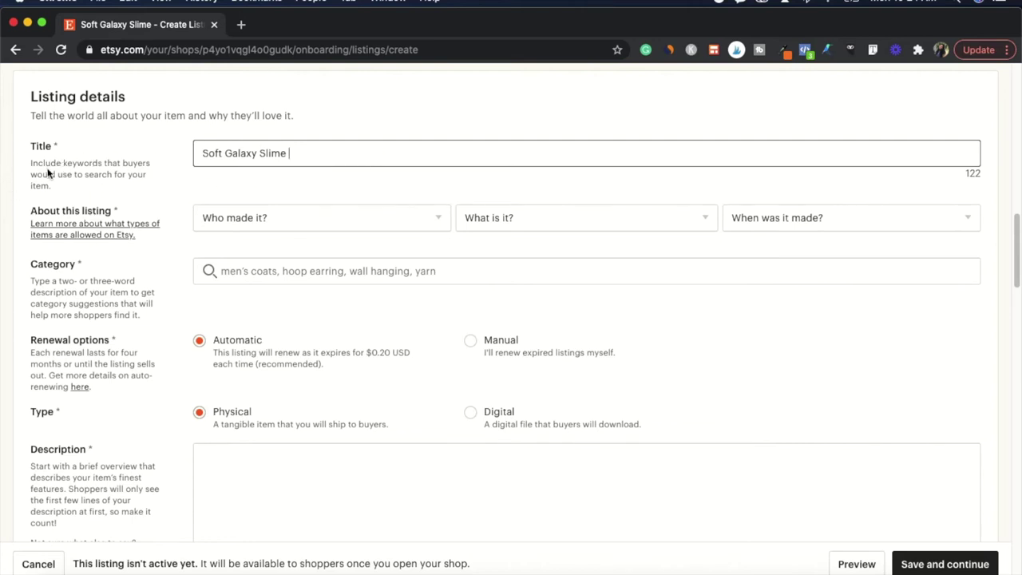
left_click_drag(204, 153, 301, 158)
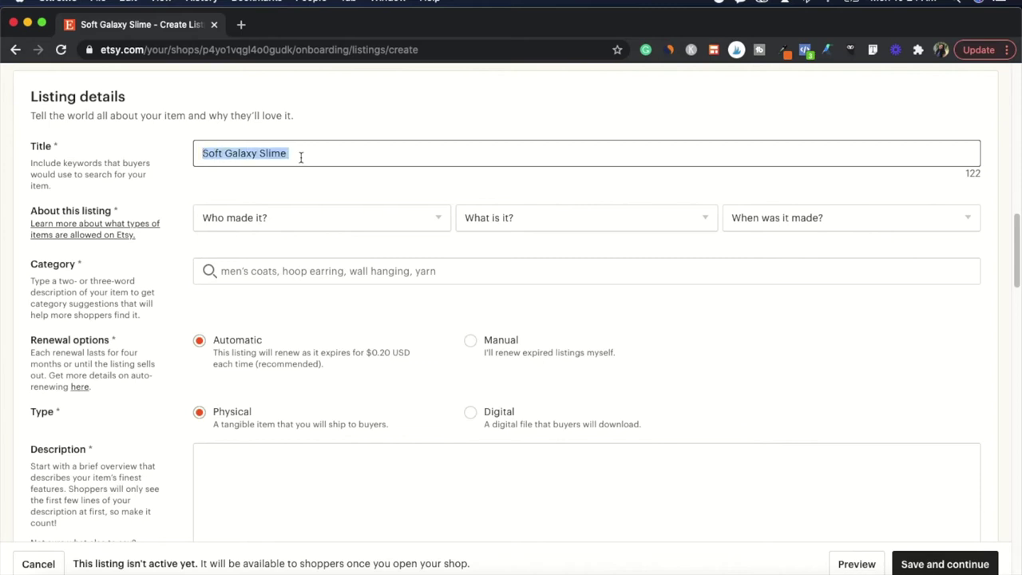
Step: Open the Etsy home page in a new browser tab and search it for "slime shops free shipping"
left_click(241, 24)
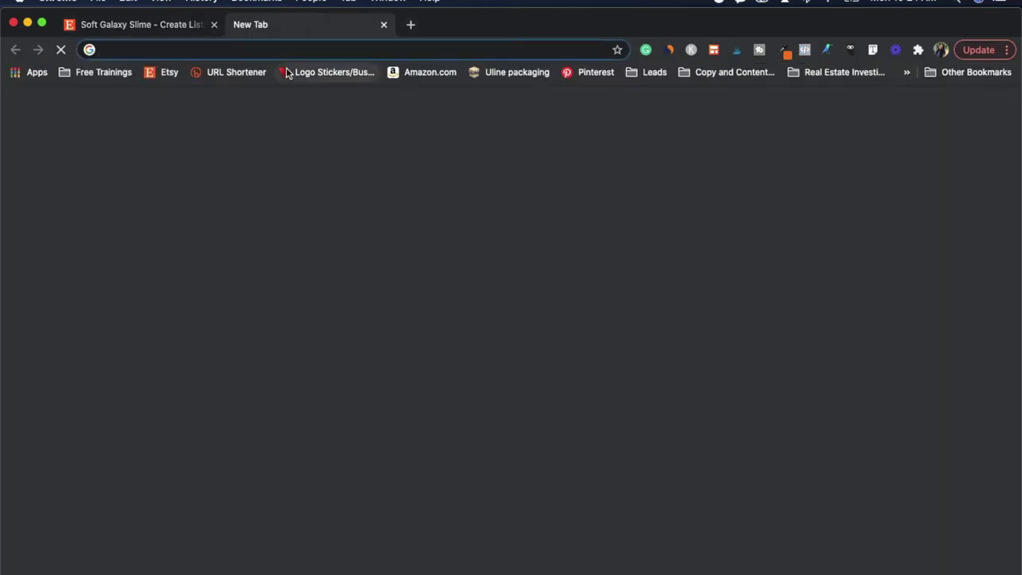
type("etsy")
key("Return")
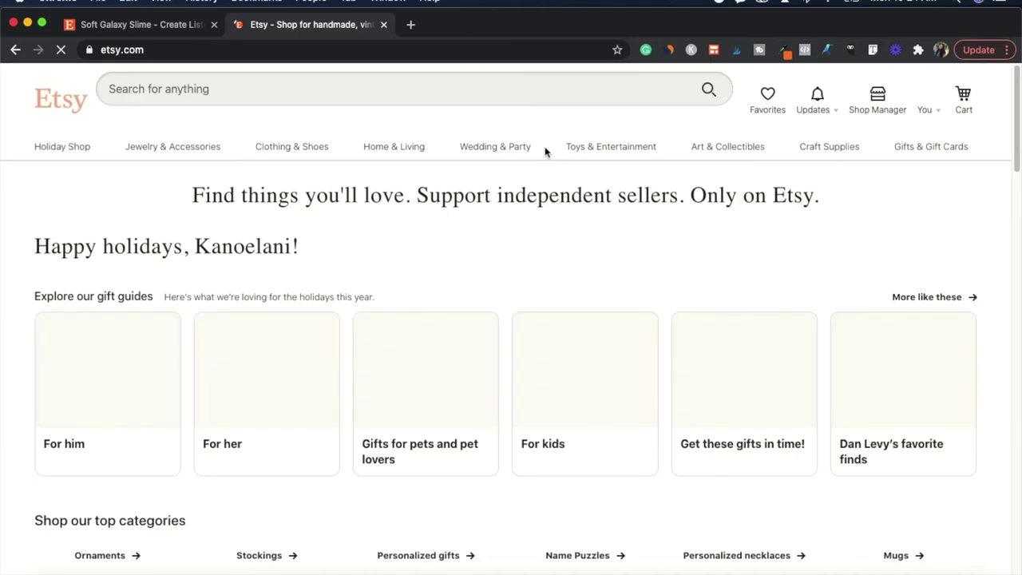
left_click(415, 89)
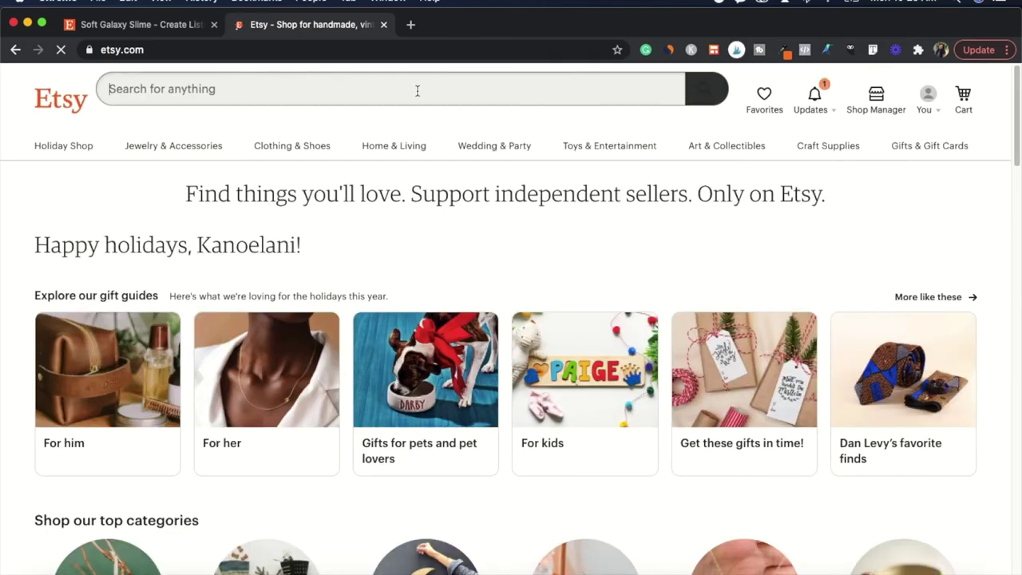
type("slime")
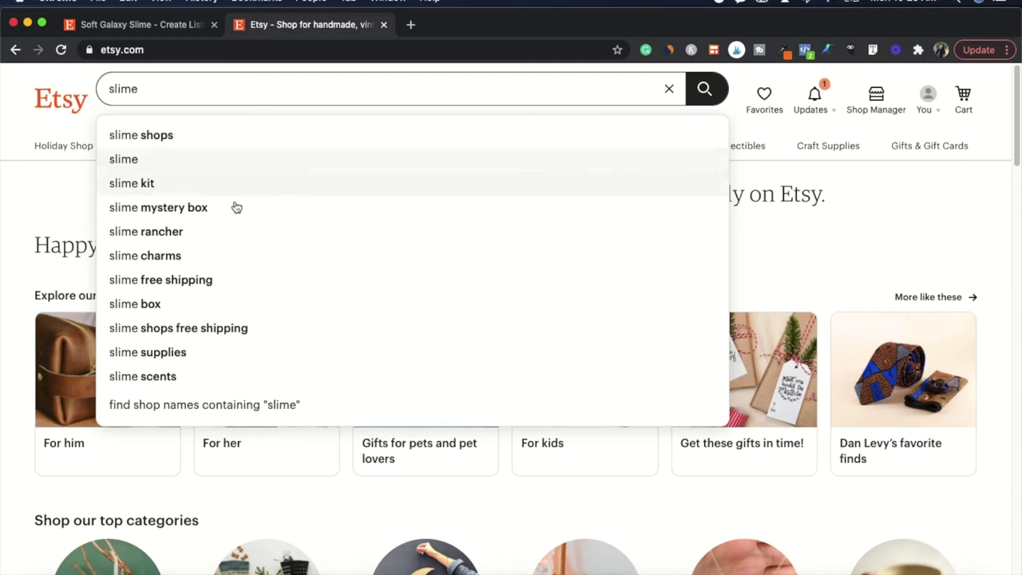
left_click(673, 336)
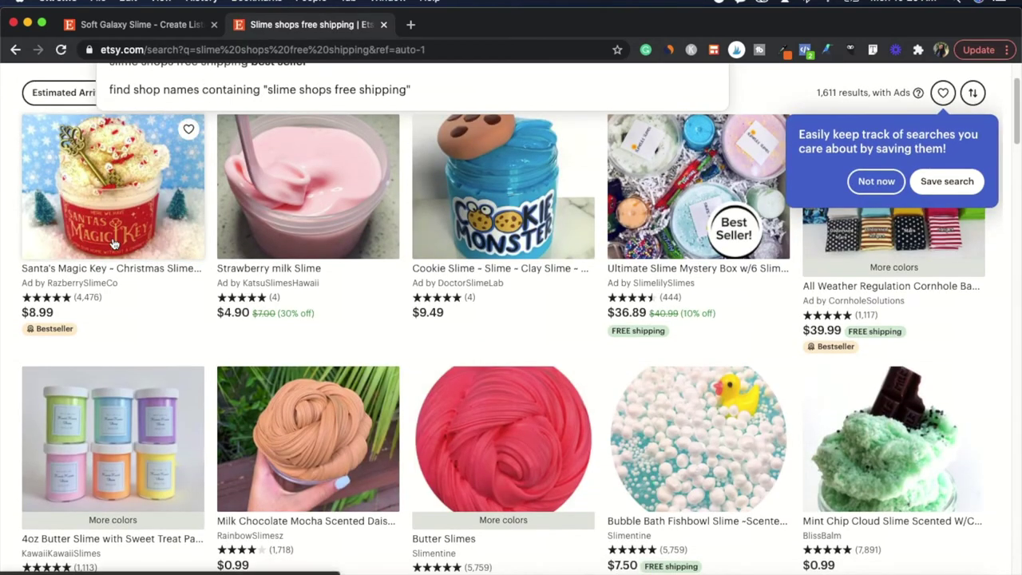
Step: Open the Santa's Magic Key slime listing and examine how its title is worded and its product photos
left_click(114, 243)
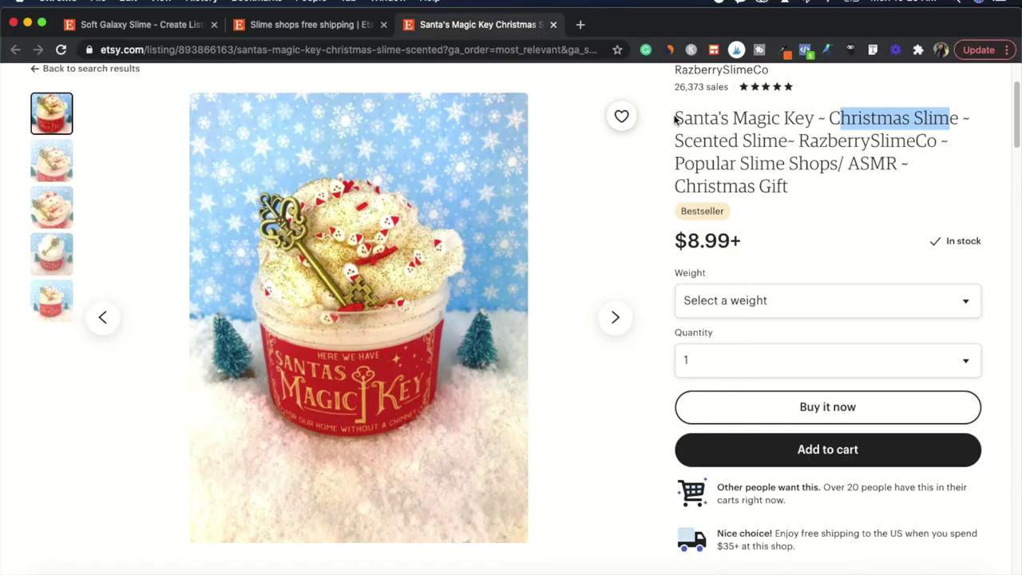
left_click(294, 192)
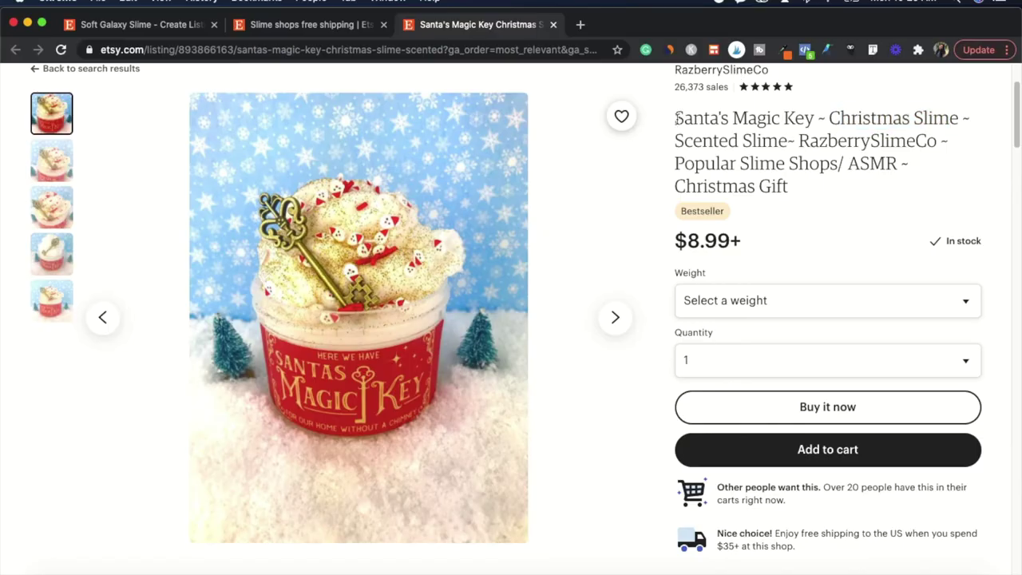
left_click_drag(677, 120, 924, 194)
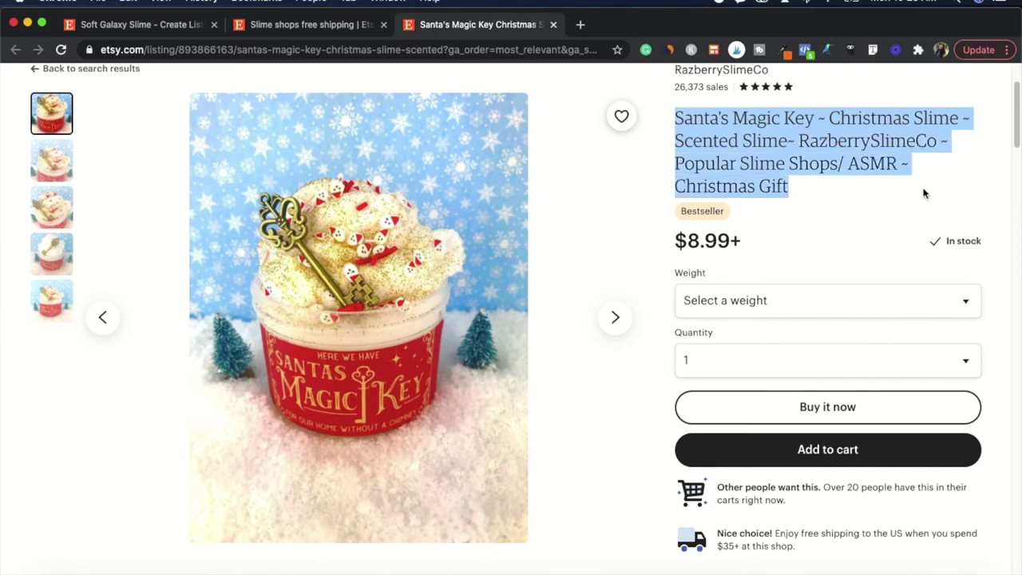
left_click(851, 187)
left_click_drag(793, 198, 671, 204)
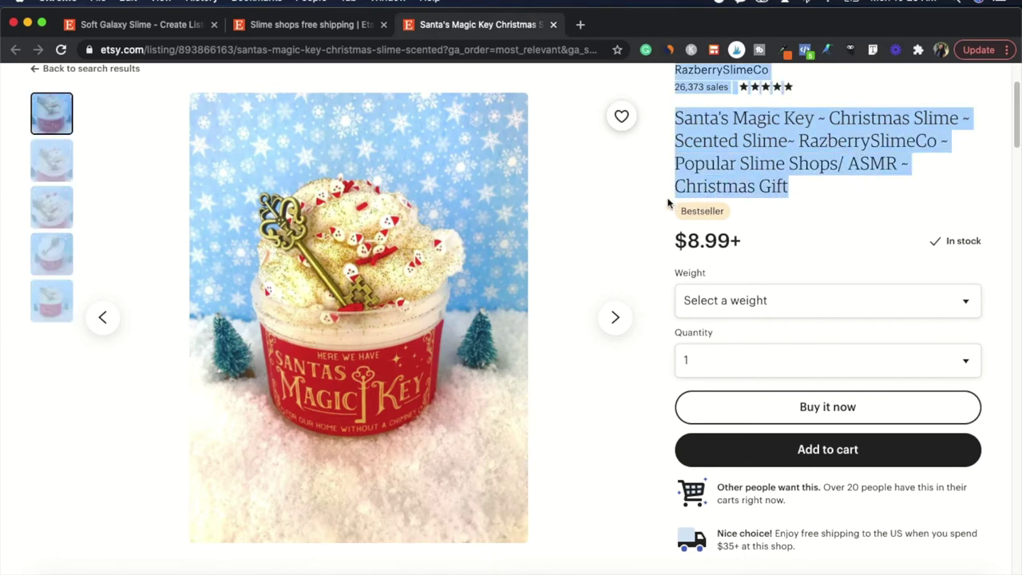
left_click(573, 208)
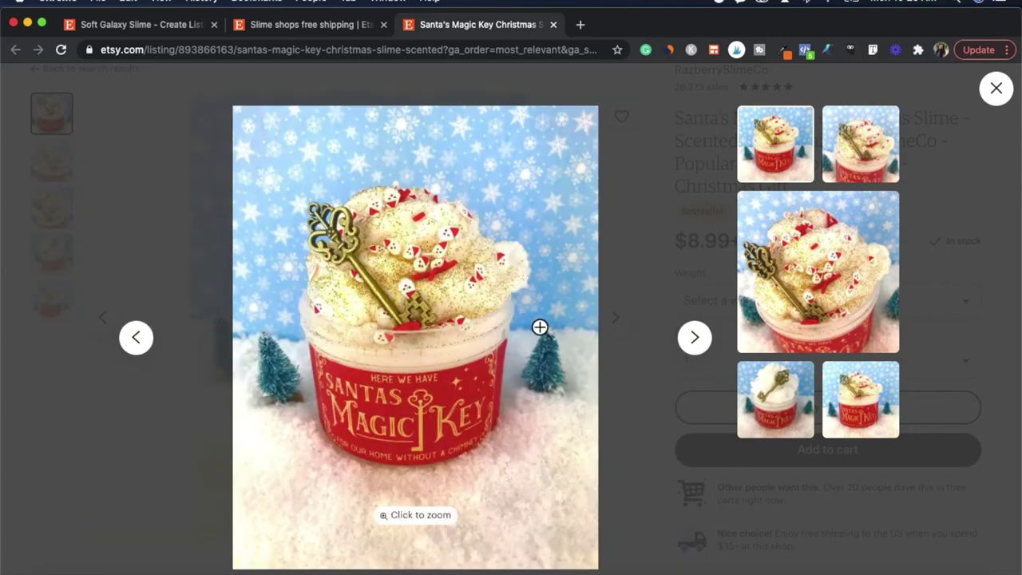
left_click(692, 338)
key("Escape")
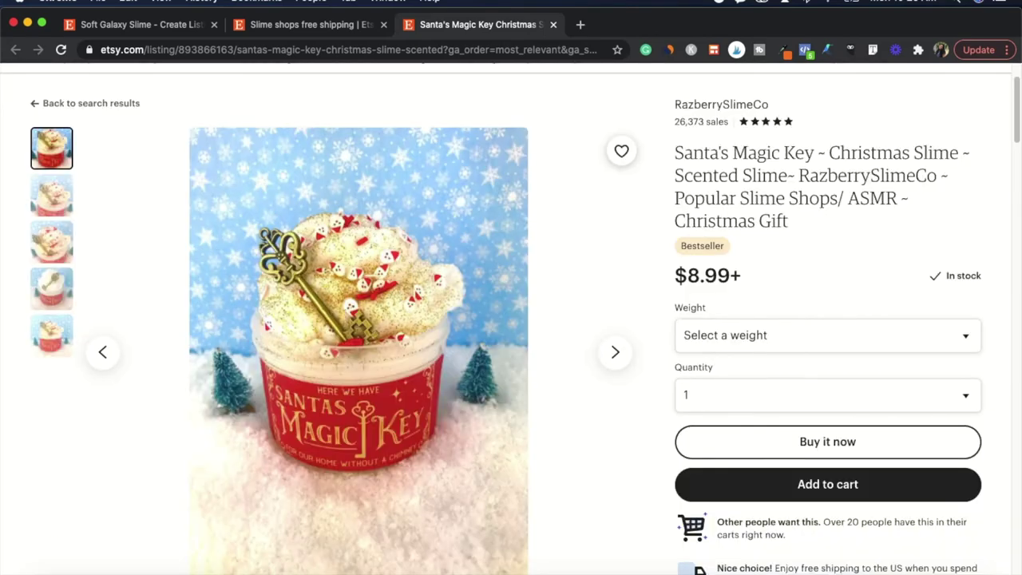
Step: Back in the new listing, extend the title to "Soft Galaxy Slime - Clear Based Jelly Slime - Christmas Gift - Kuhnoe's Slime Shop"
left_click(136, 24)
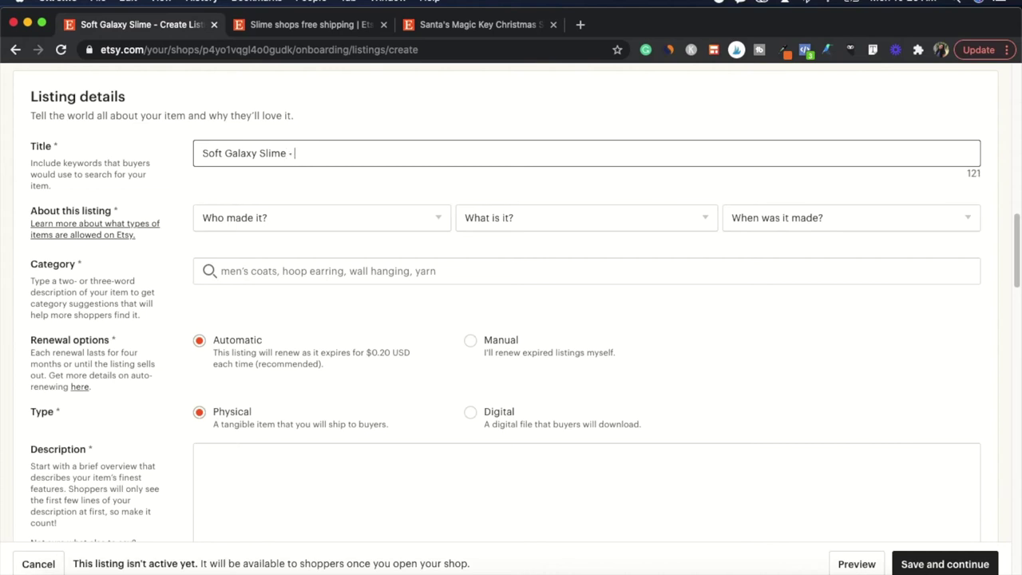
type("Clear Based Jelly Slime -")
type("Christmas SG")
key("space")
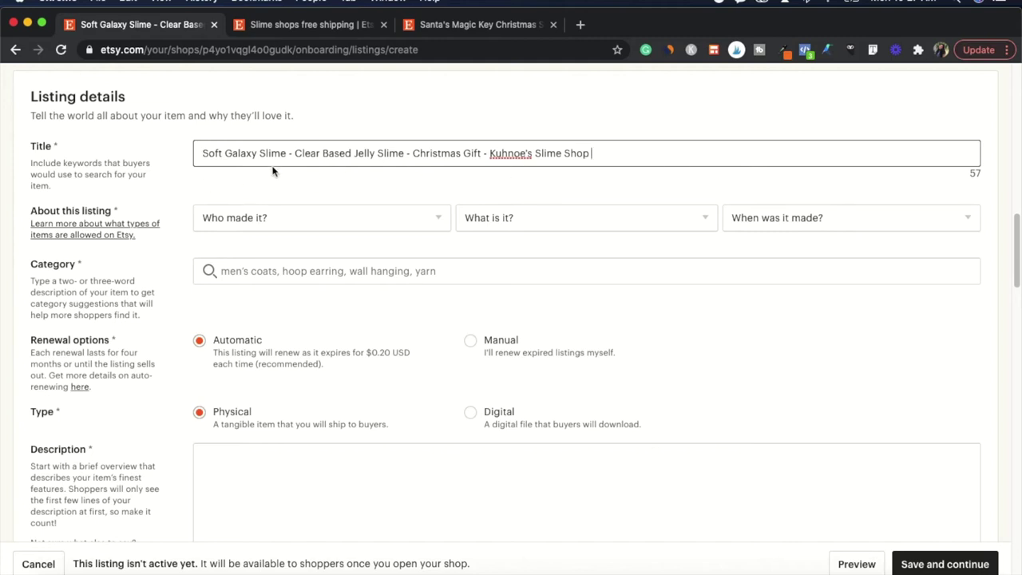
Step: Under About this listing, set the maker to "I did" and the item to "A finished product"
scroll(383, 307, "down", 1)
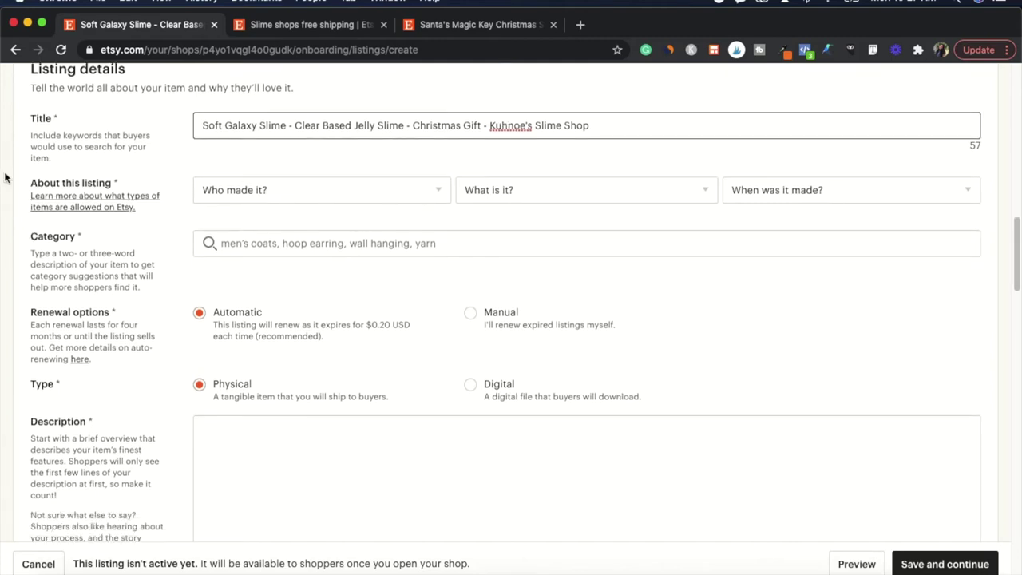
left_click(344, 189)
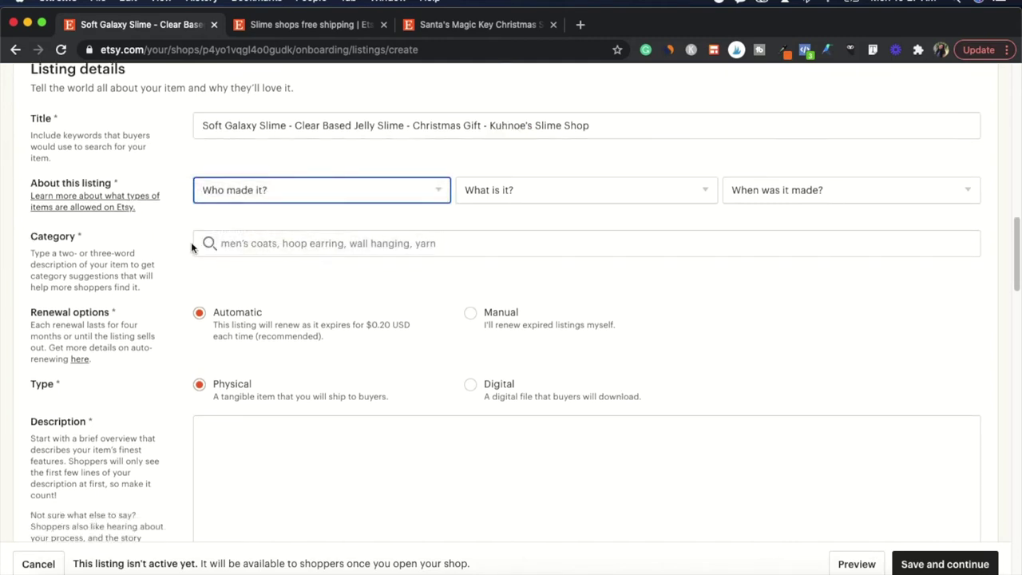
left_click(408, 210)
left_click(587, 198)
left_click(591, 217)
Step: Try "A supply or tool to make things" as the item's use and return it to "A finished product"
left_click(479, 200)
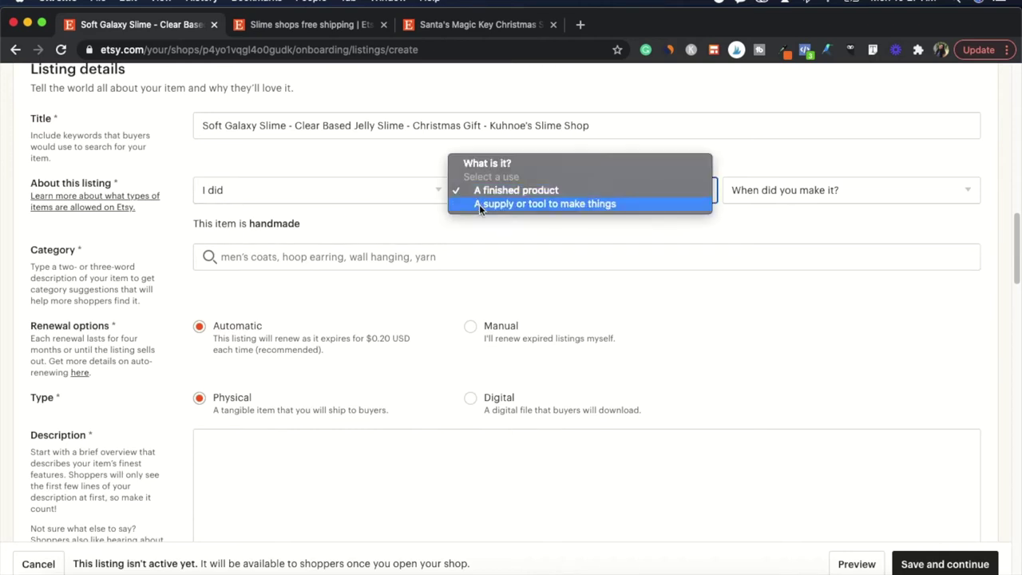
left_click(478, 204)
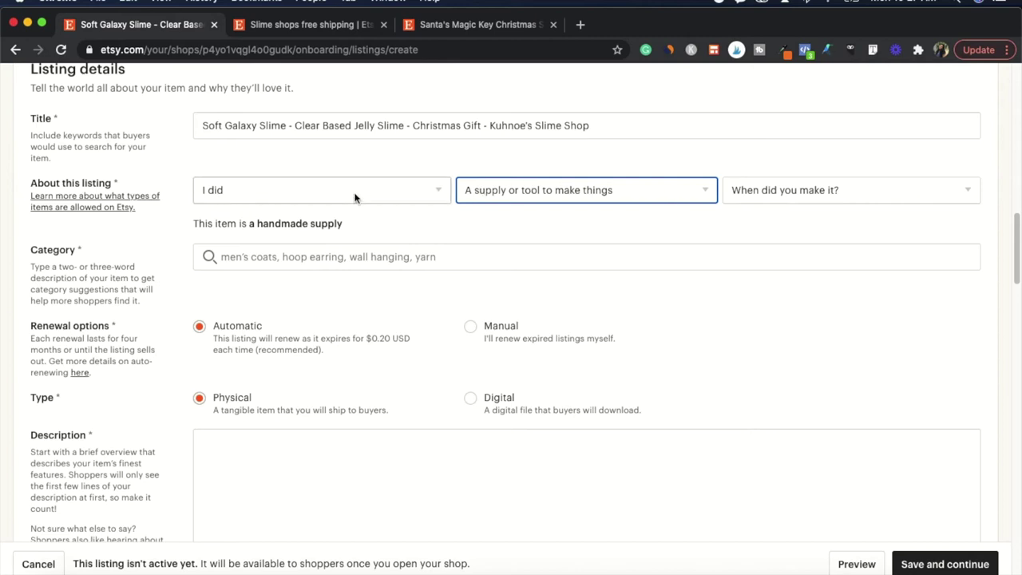
left_click(541, 190)
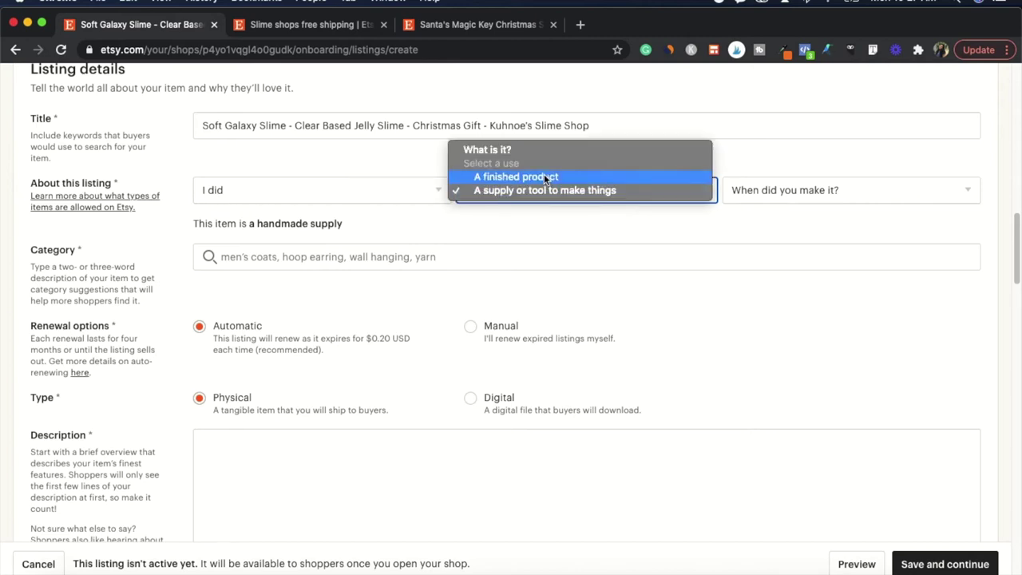
left_click(544, 174)
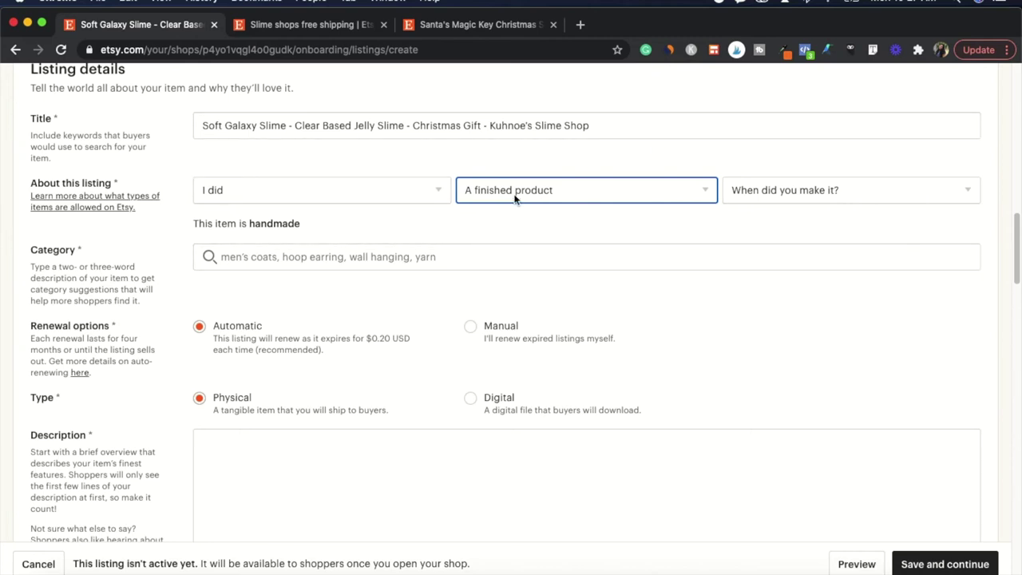
Step: Try "Made To Order" for when the item was made and settle on "2020 - 2020"
left_click(799, 192)
left_click(799, 209)
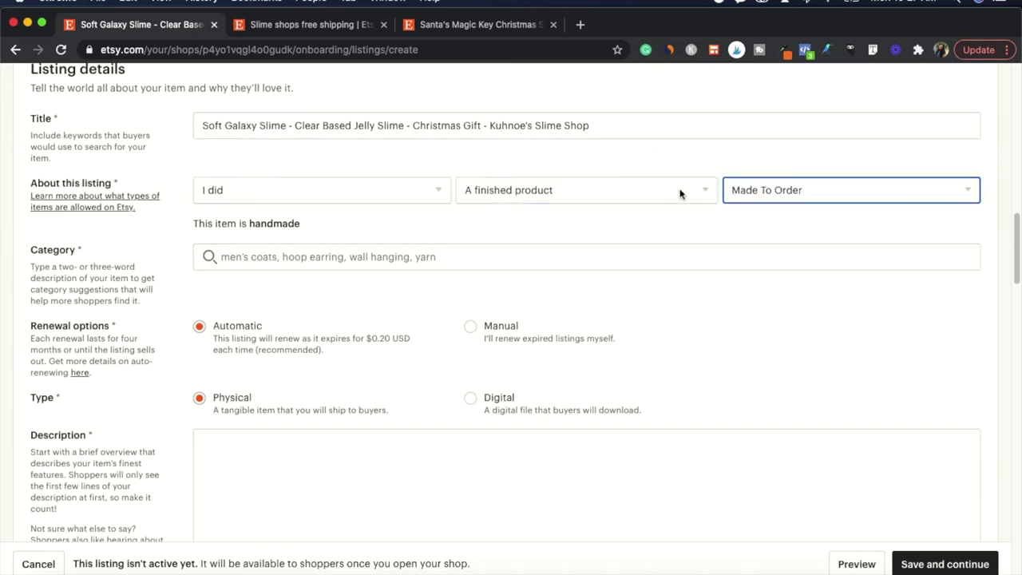
left_click(790, 194)
left_click(814, 196)
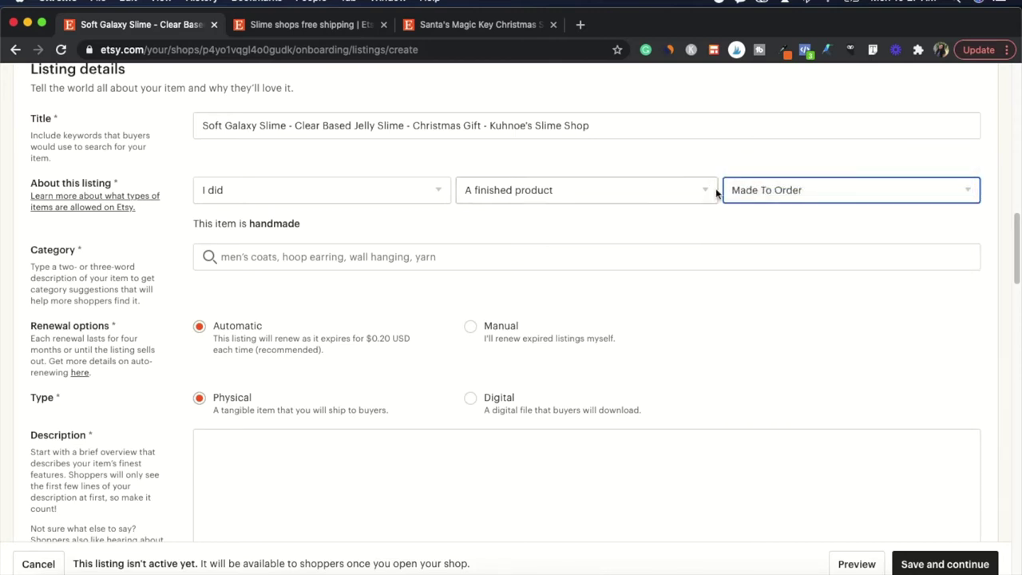
left_click(816, 195)
left_click(807, 217)
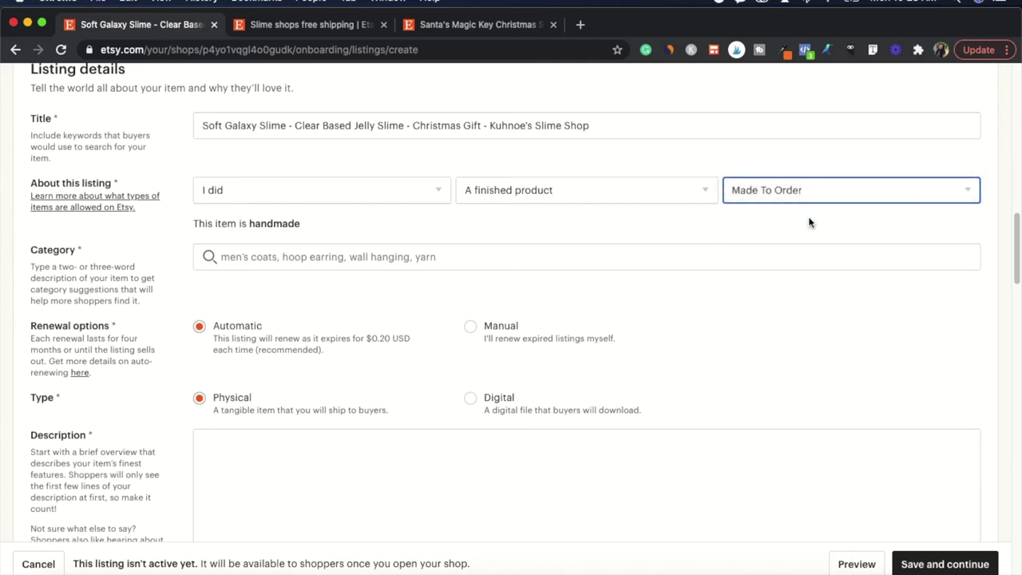
left_click(687, 235)
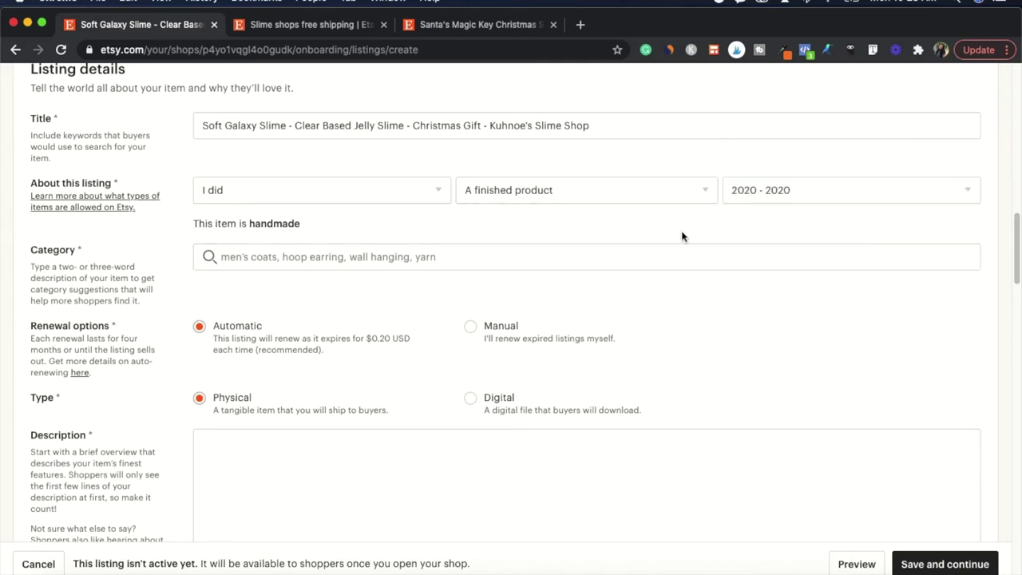
Step: Set the listing's category to Slime & Foam under Toys & Games, Toys
scroll(636, 247, "down", 3)
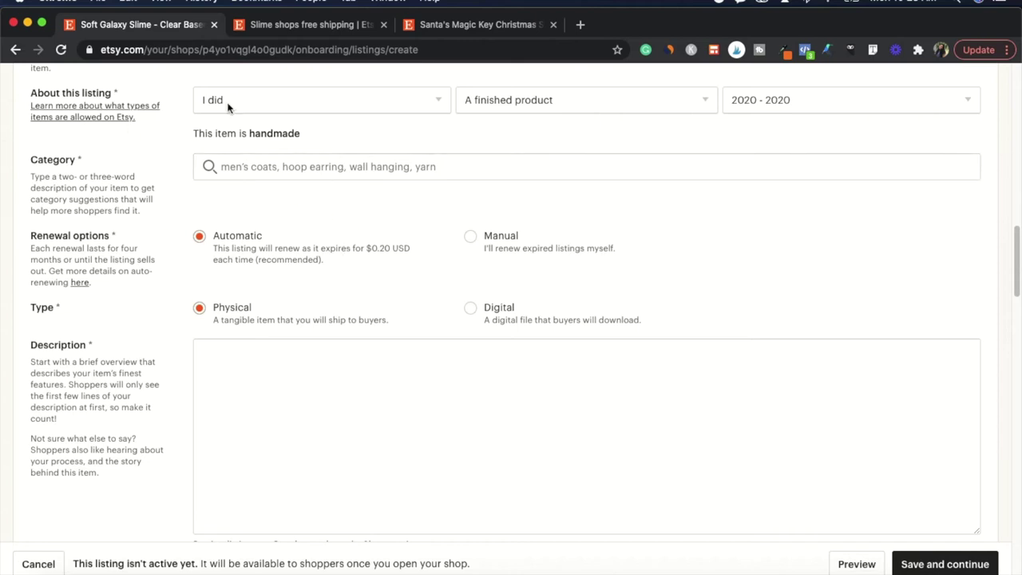
left_click(293, 178)
left_click(285, 201)
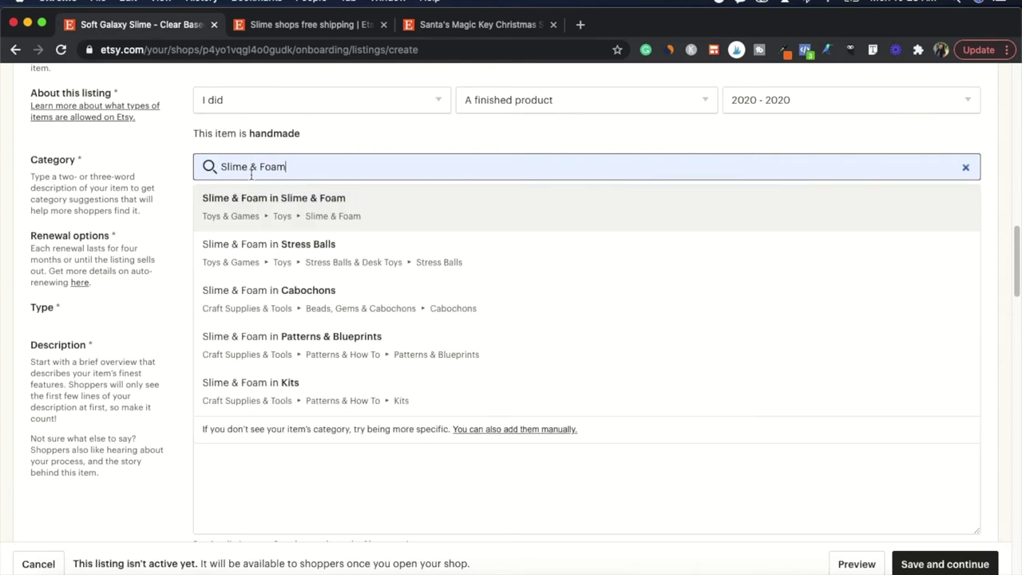
left_click(341, 212)
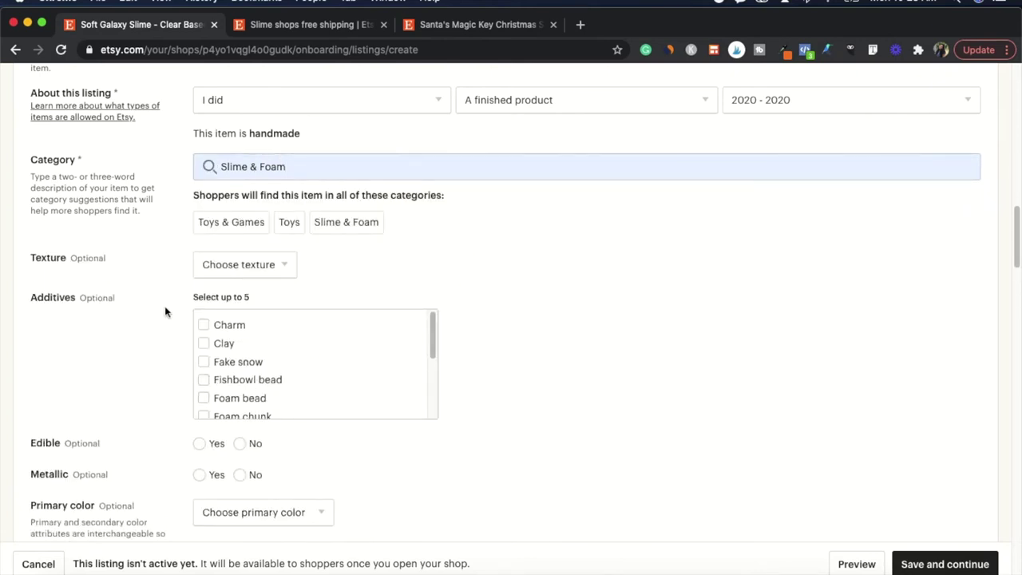
Step: Set the item's attributes: Slimy texture, Glitter and Scent additives, not edible, Blue primary color and Purple secondary color
left_click(239, 264)
left_click(240, 240)
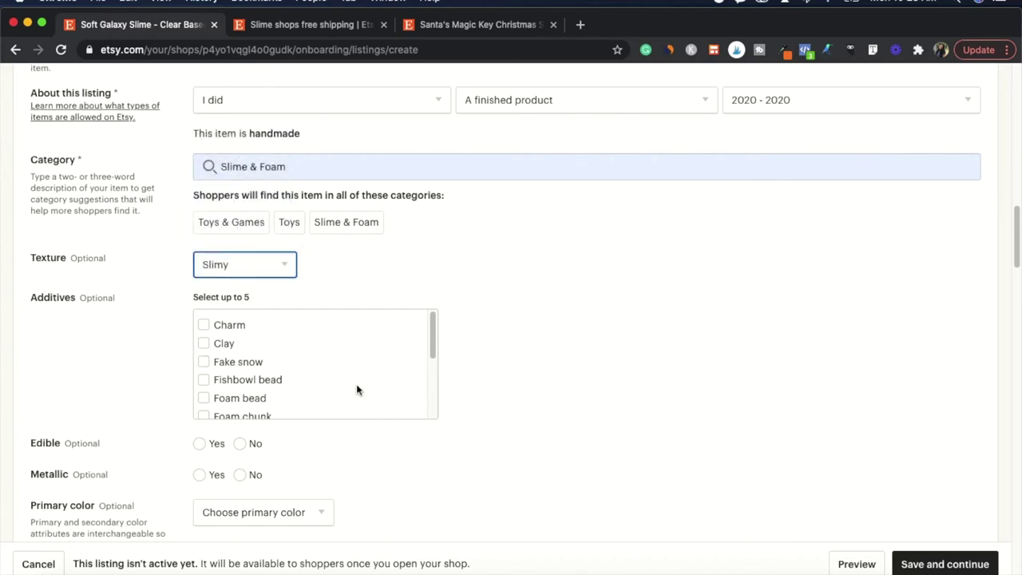
scroll(84, 226, "down", 5)
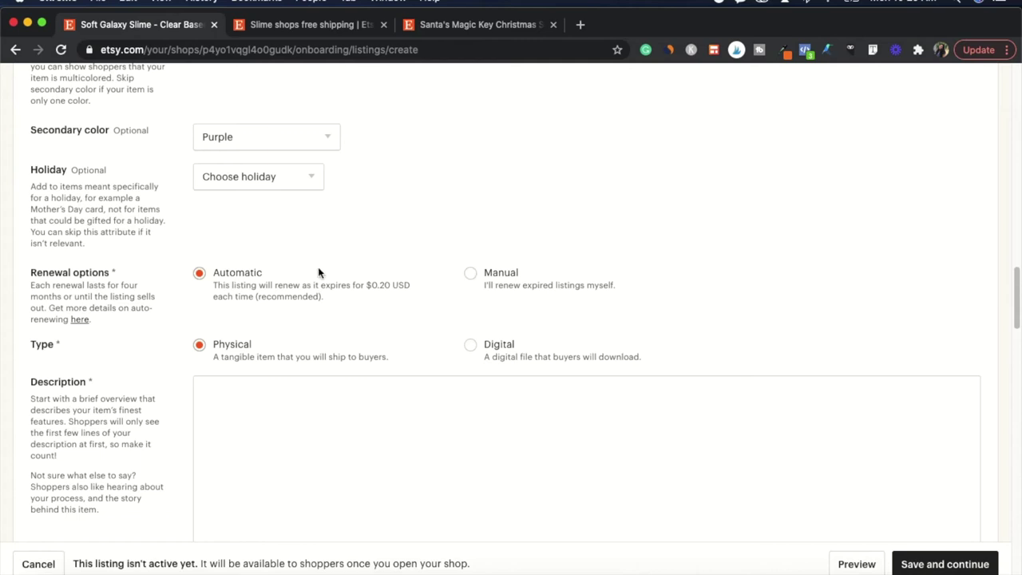
Step: Read the automatic renewal terms, then switch the renewal option to Manual and back to Automatic
left_click_drag(216, 284, 325, 312)
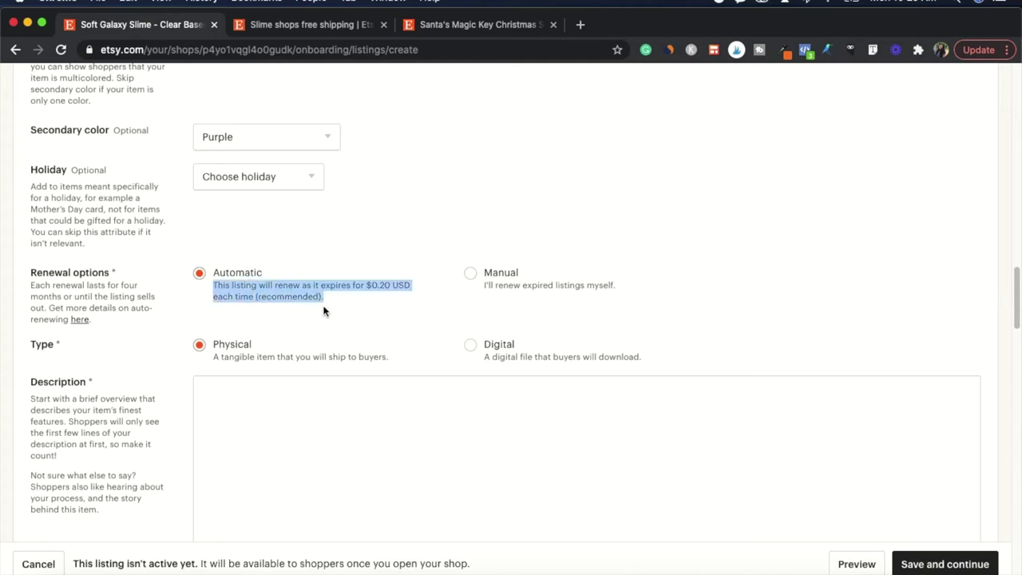
left_click(388, 269)
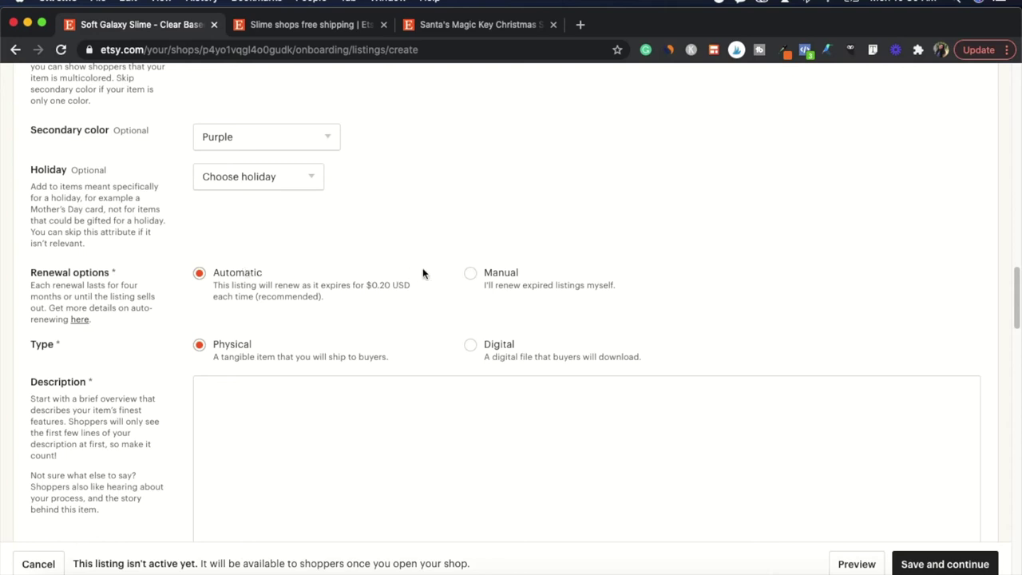
left_click(469, 274)
left_click(199, 273)
Step: Enter a description outline on separate lines: "What your product is", "How it works", "Ingredients" and "Packaging Info"
scroll(382, 333, "down", 2)
scroll(382, 336, "down", 1)
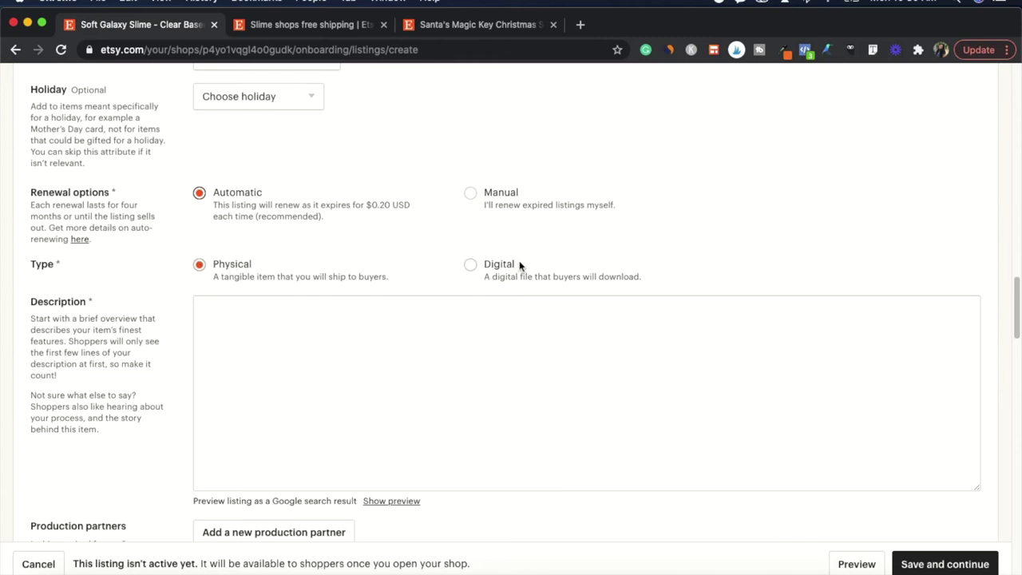
scroll(319, 346, "down", 1)
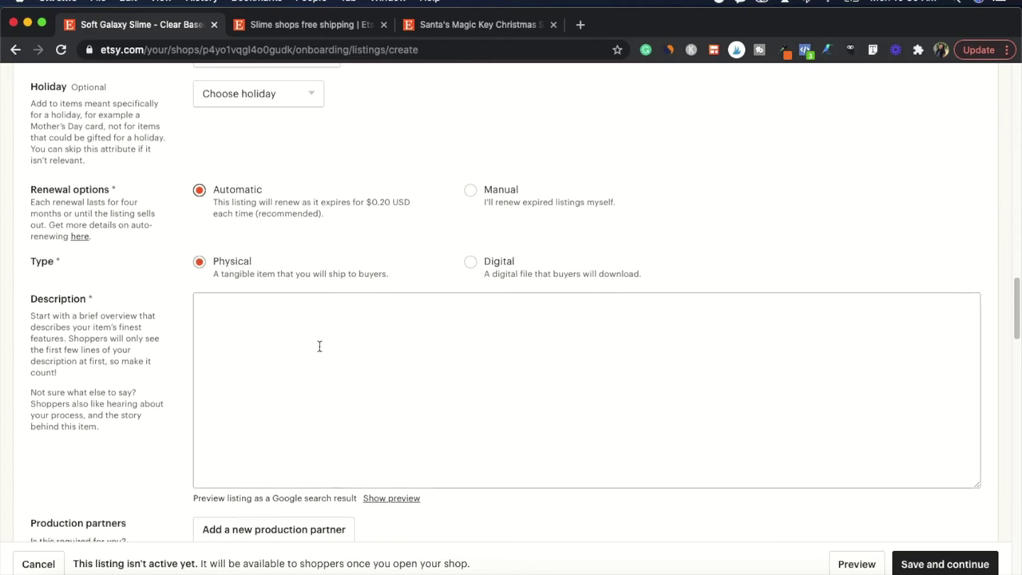
scroll(319, 346, "down", 2)
left_click(278, 297)
left_click(260, 408)
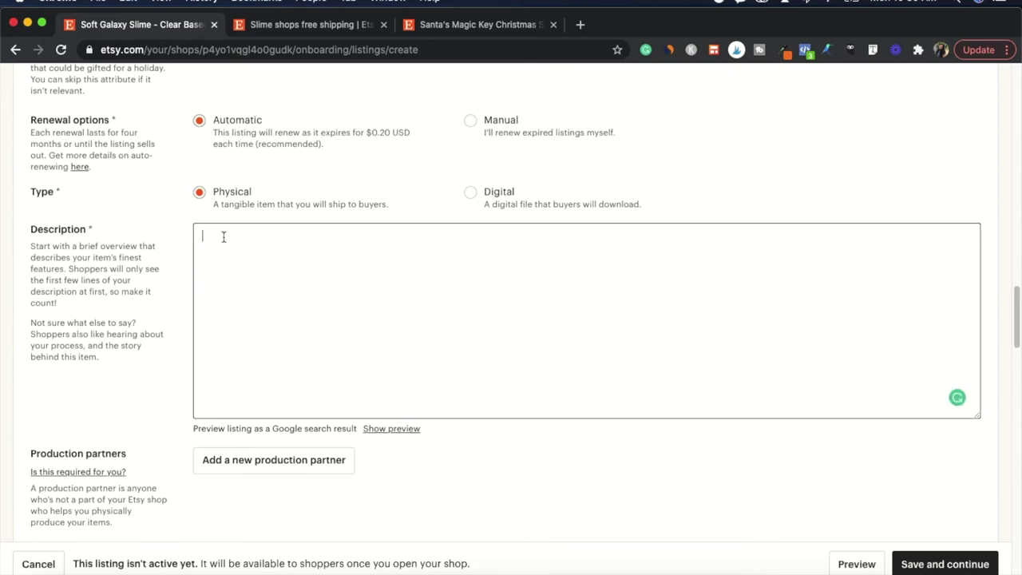
type("What your product is")
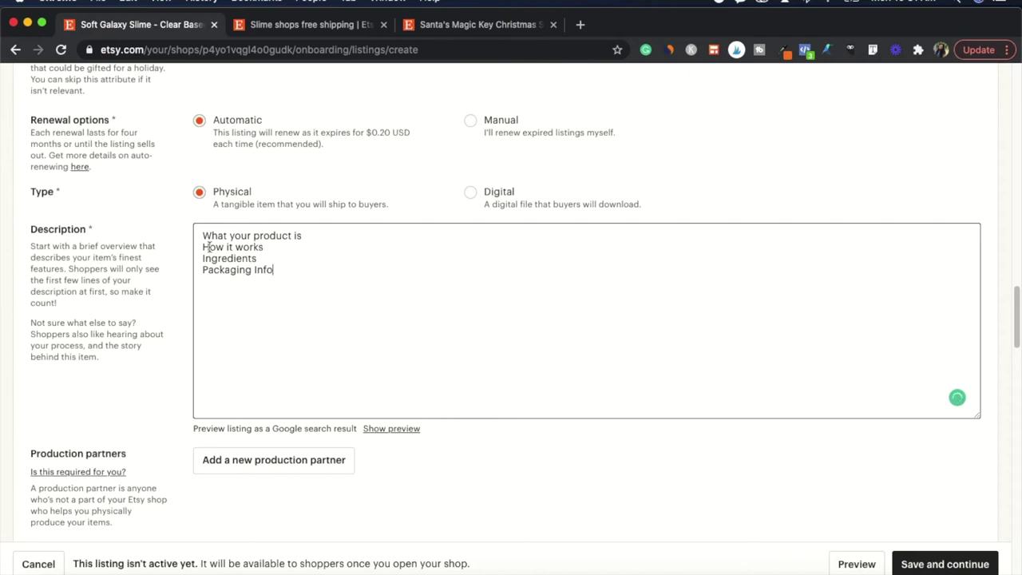
left_click_drag(273, 271, 195, 233)
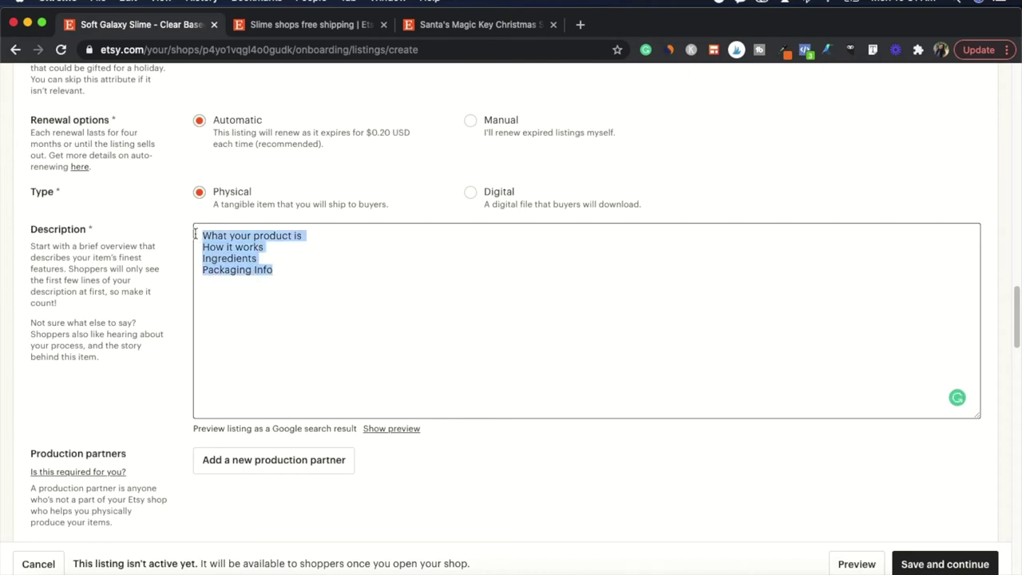
left_click(248, 301)
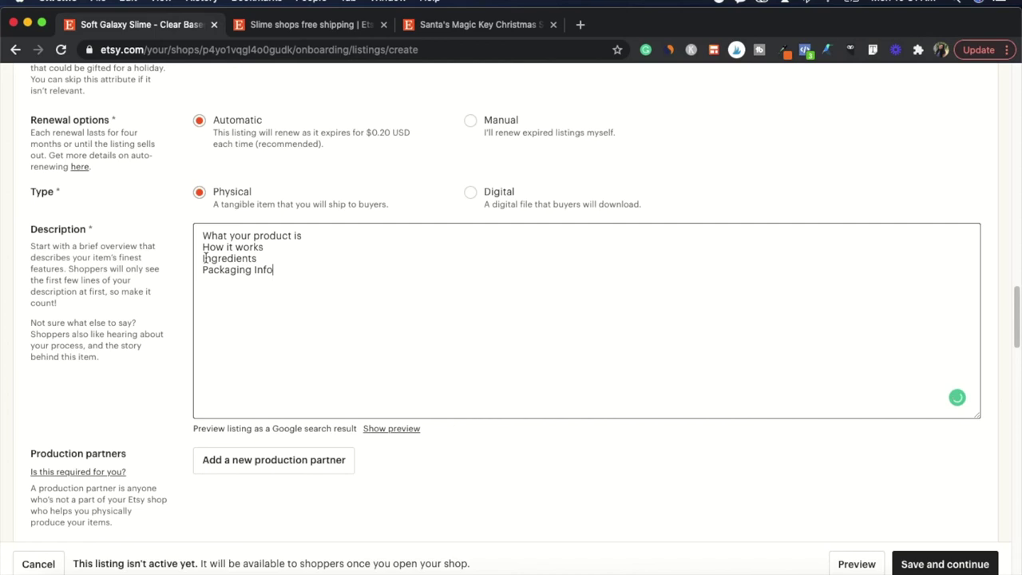
Step: Add the tags "slime shop", "slime mystery box", "slime kit", "christmas slime" and "slime" to the listing
scroll(273, 270, "down", 5)
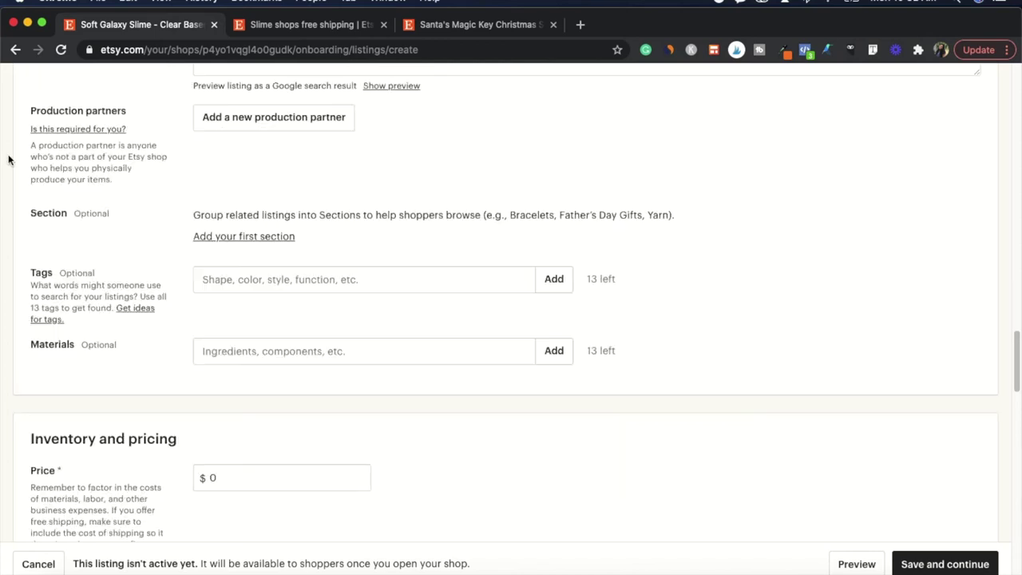
left_click(278, 280)
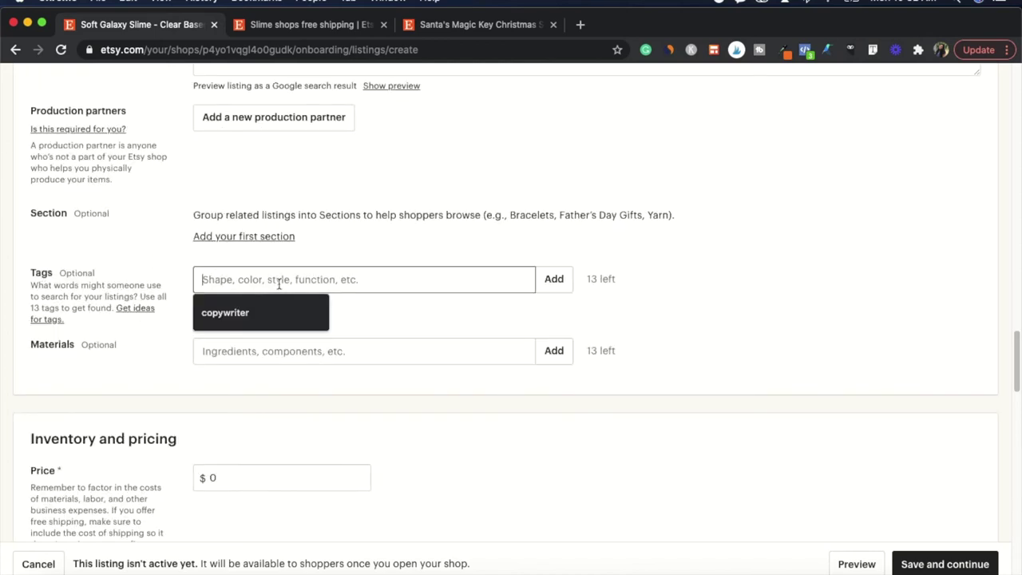
left_click(187, 265)
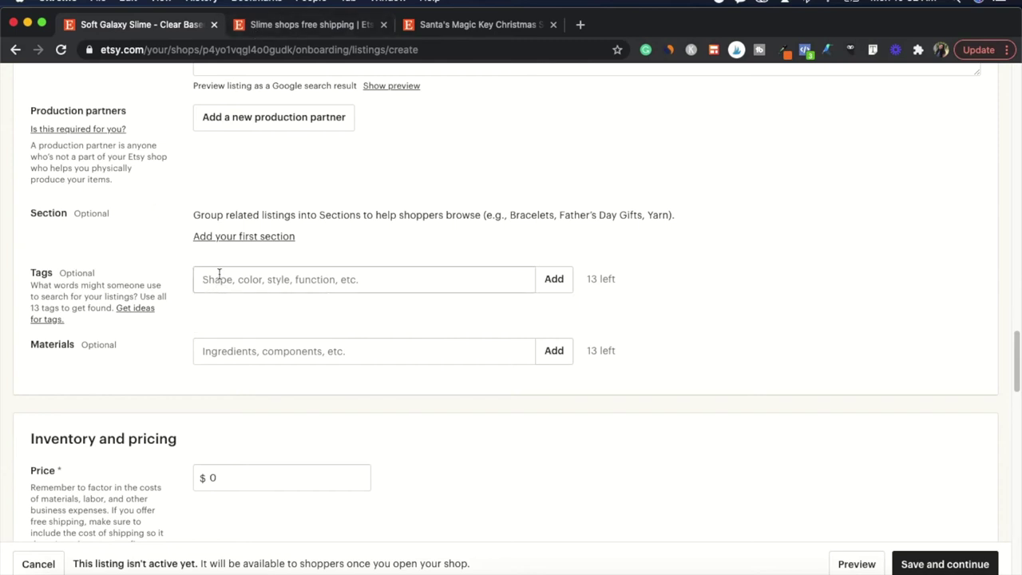
left_click(329, 16)
type("slime")
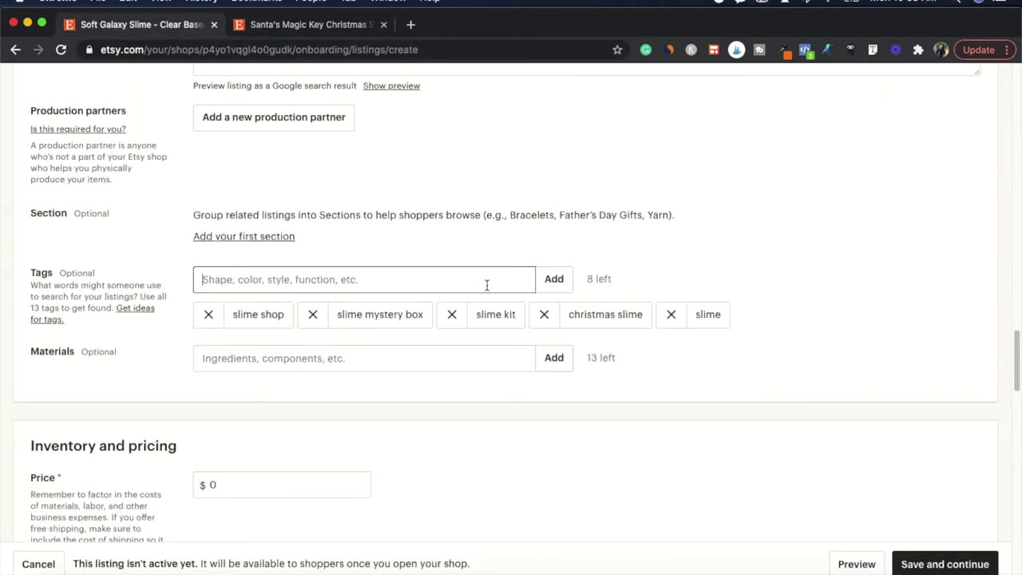
left_click_drag(587, 278, 612, 280)
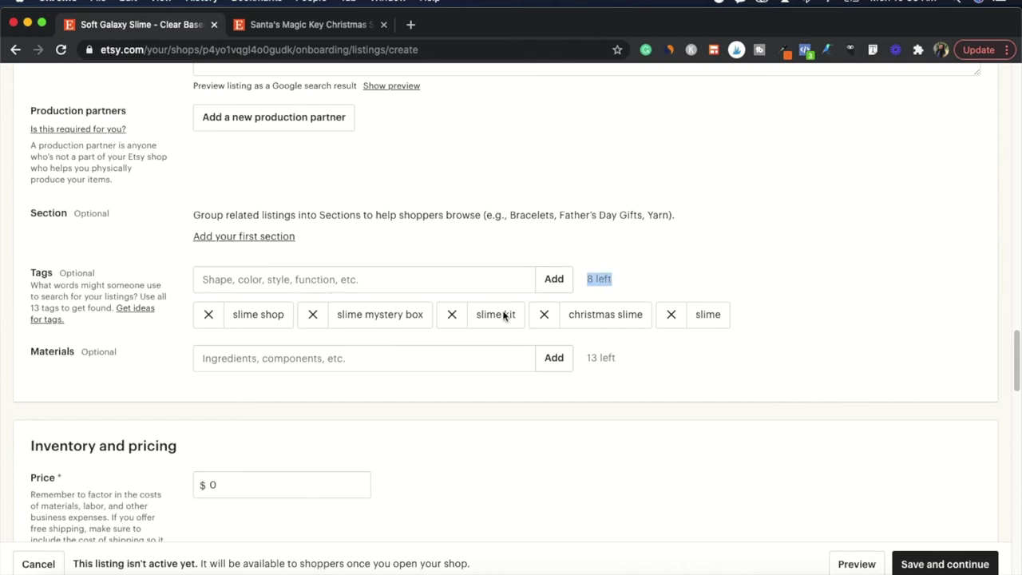
left_click(649, 253)
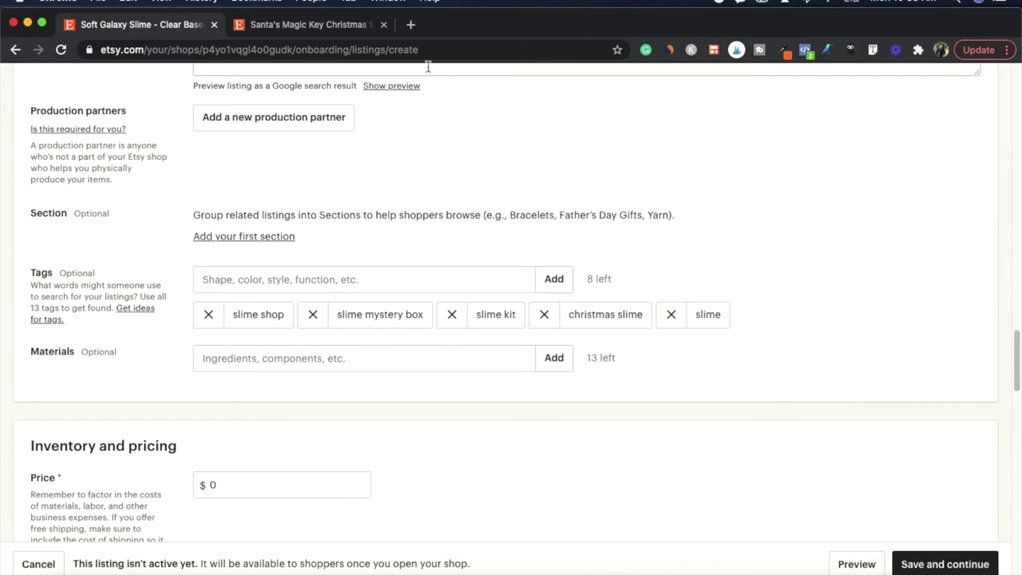
Step: On the Santa's Magic Key page, examine Etsy's search suggestions for "slime" as tag ideas and return to the new listing
left_click(307, 30)
left_click(129, 90)
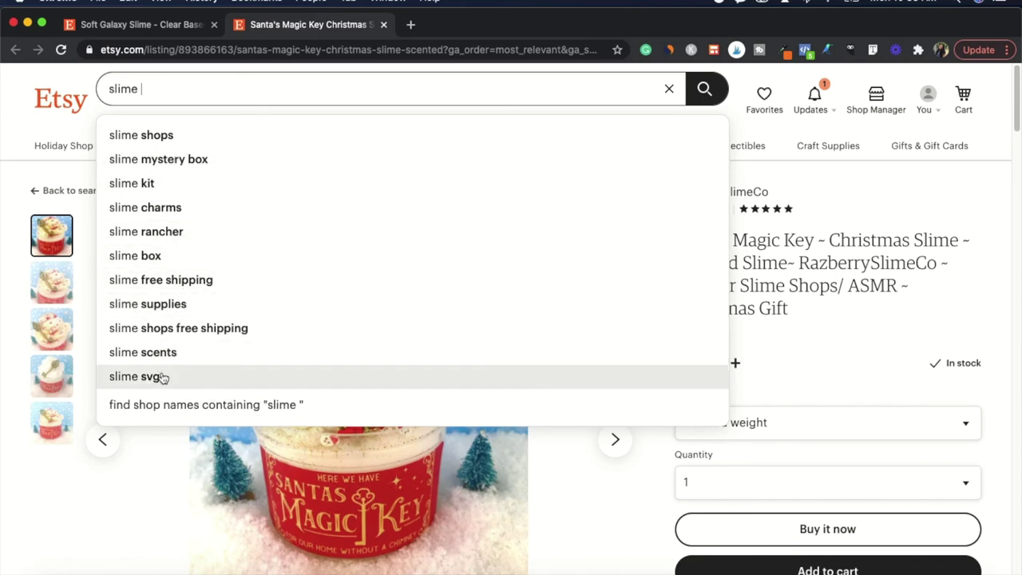
left_click(130, 32)
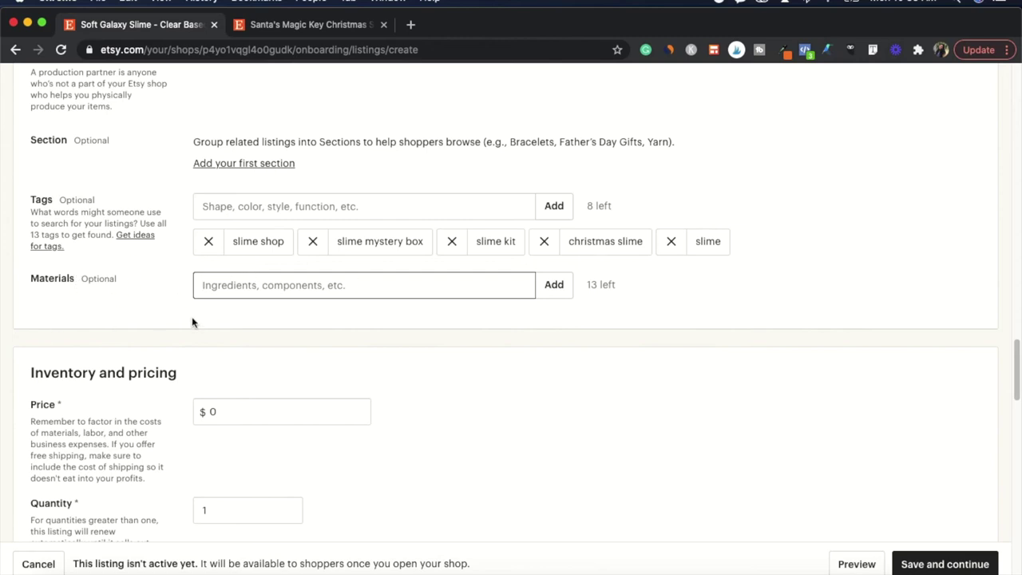
Step: Set the listing's price to $12.99 under Inventory and pricing
scroll(409, 336, "up", 1)
scroll(413, 350, "up", 8)
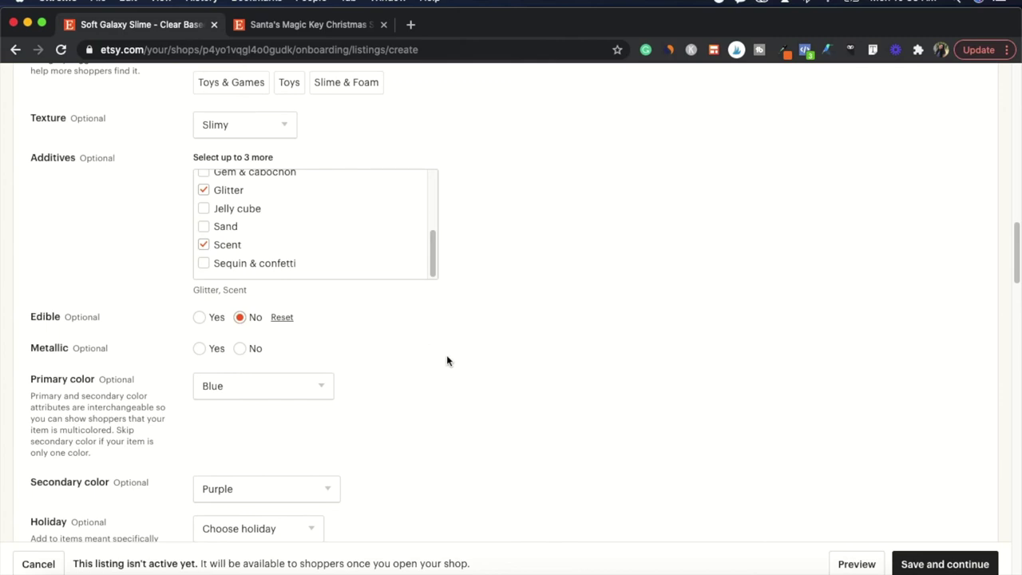
scroll(447, 367, "down", 6)
scroll(471, 380, "down", 5)
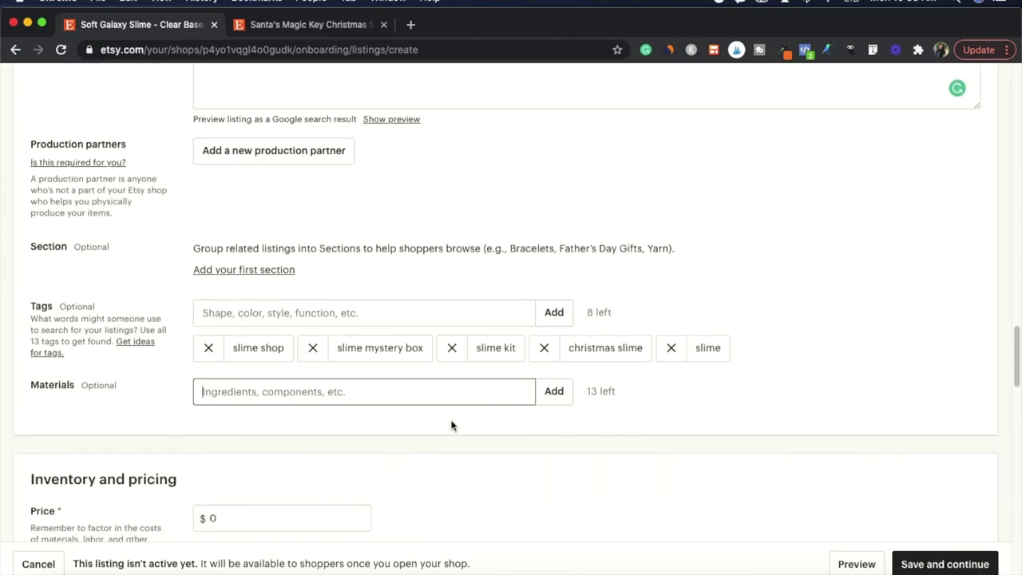
scroll(452, 424, "down", 5)
left_click(241, 184)
key("BackSpace")
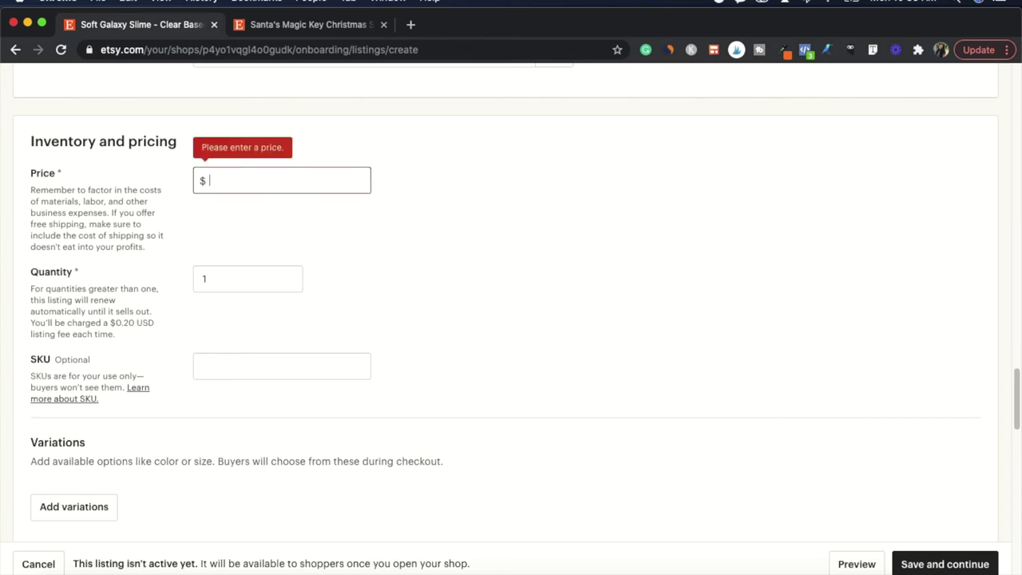
type("12.99")
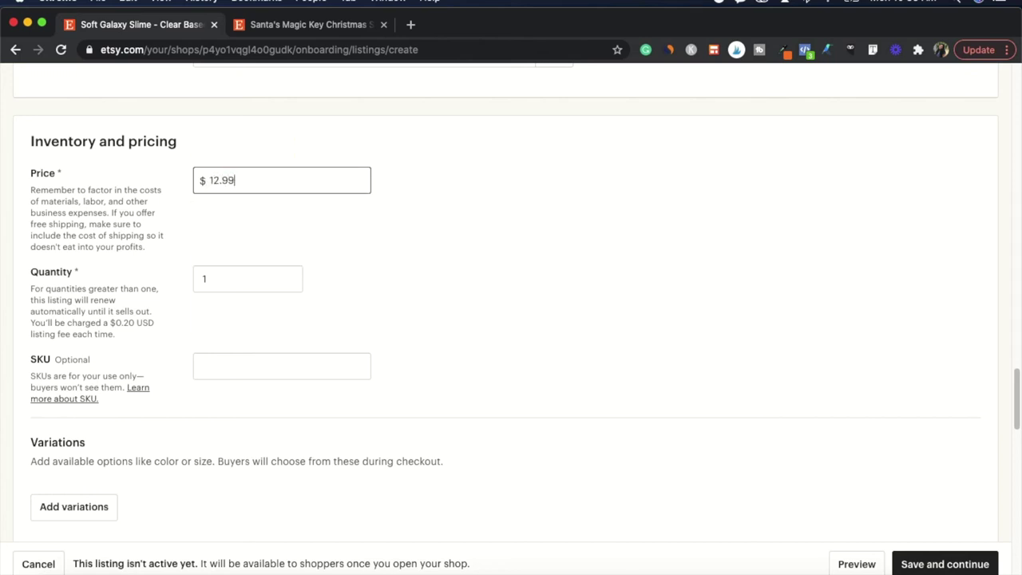
Step: Change the listing's price to $14.99 under Inventory and pricing
left_click(339, 253)
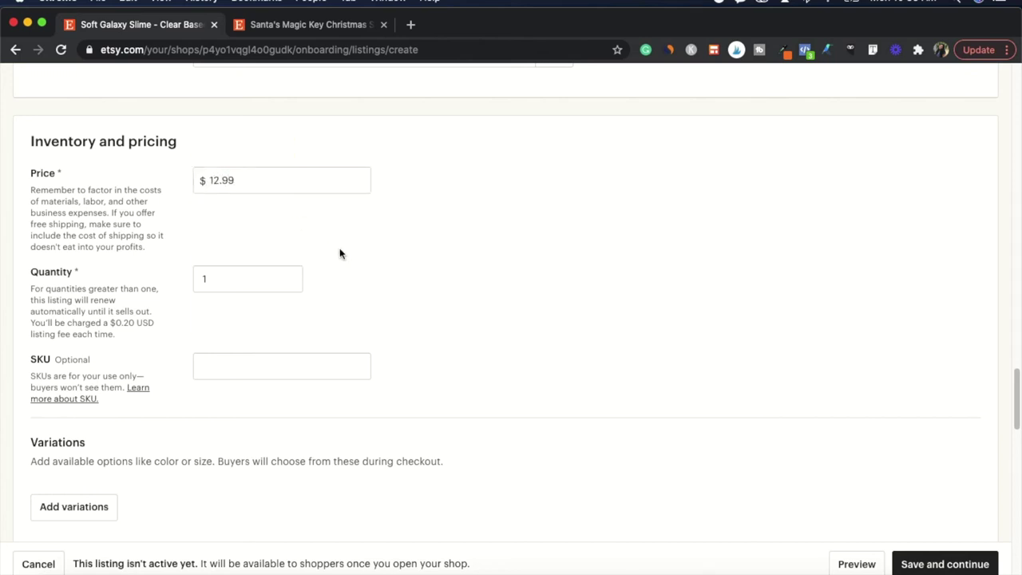
scroll(239, 163, "down", 1)
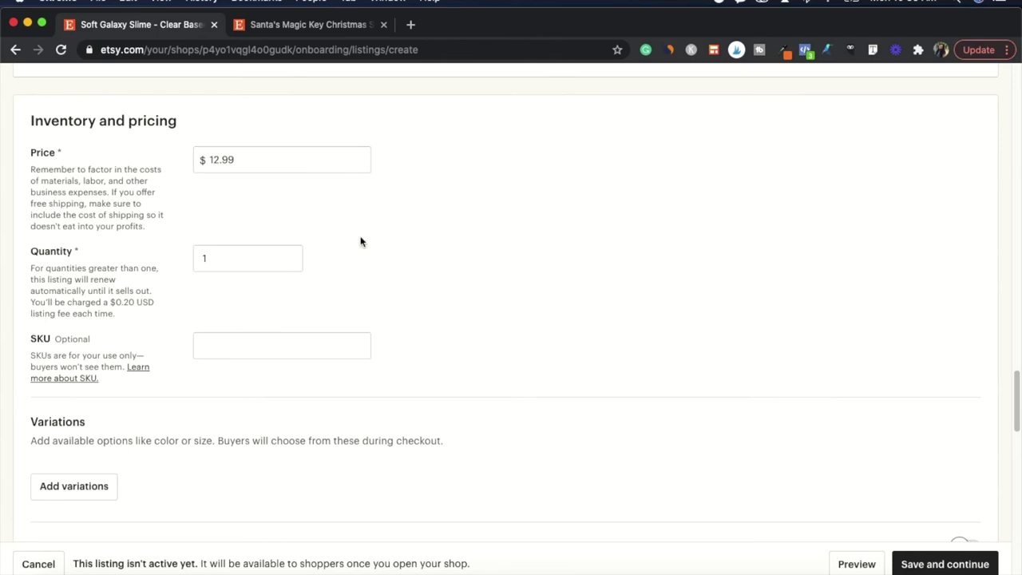
double_click(280, 165)
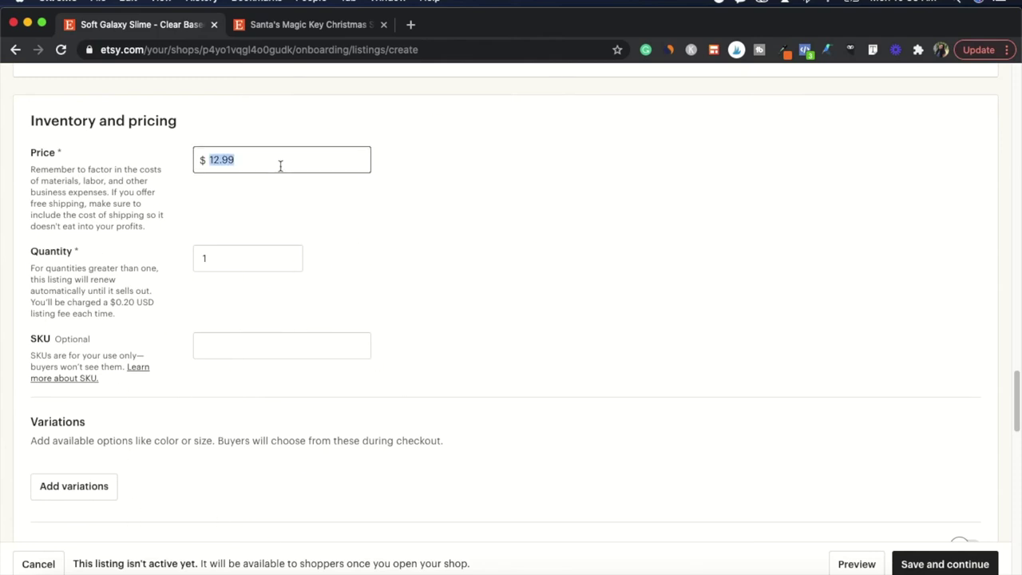
left_click(294, 223)
Step: Look through the variation types available for the listing and cancel without adding a variation
scroll(470, 331, "down", 3)
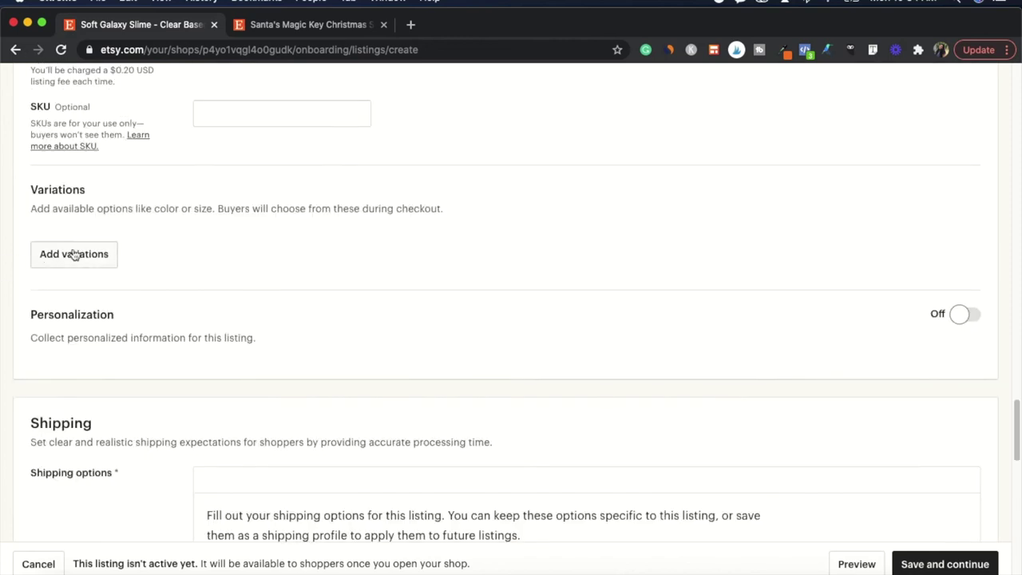
left_click(73, 254)
left_click(388, 336)
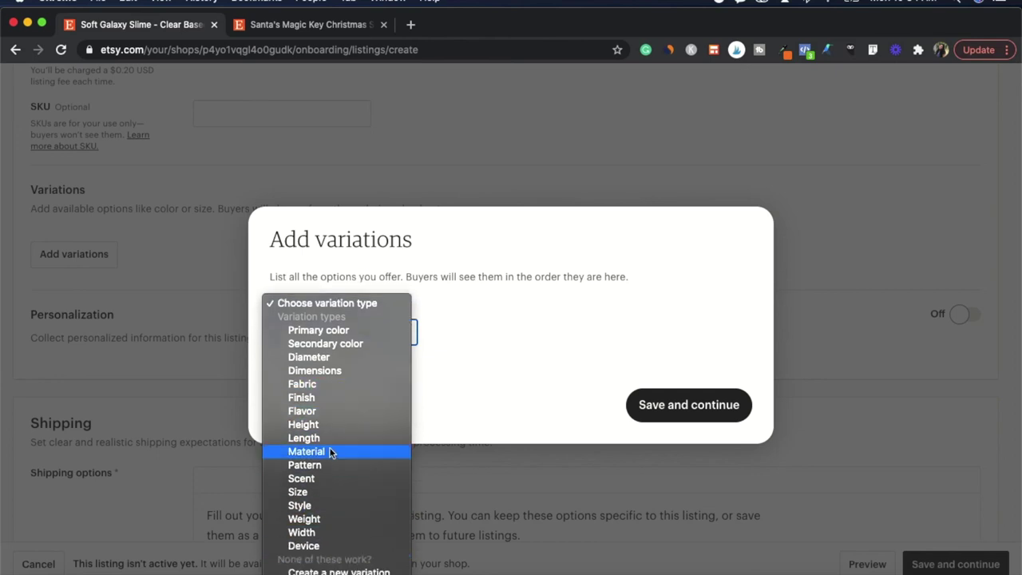
left_click(812, 336)
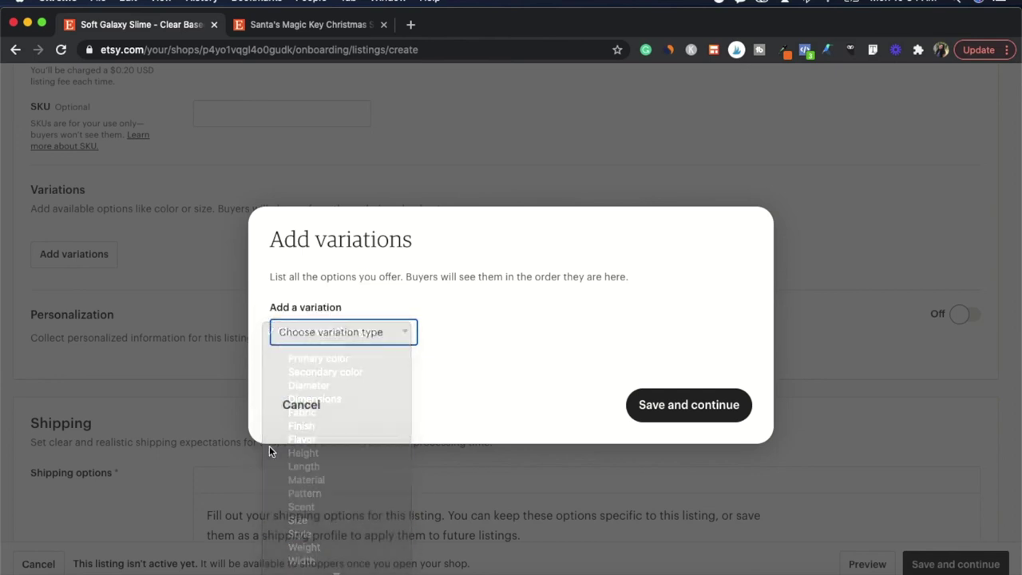
left_click(303, 407)
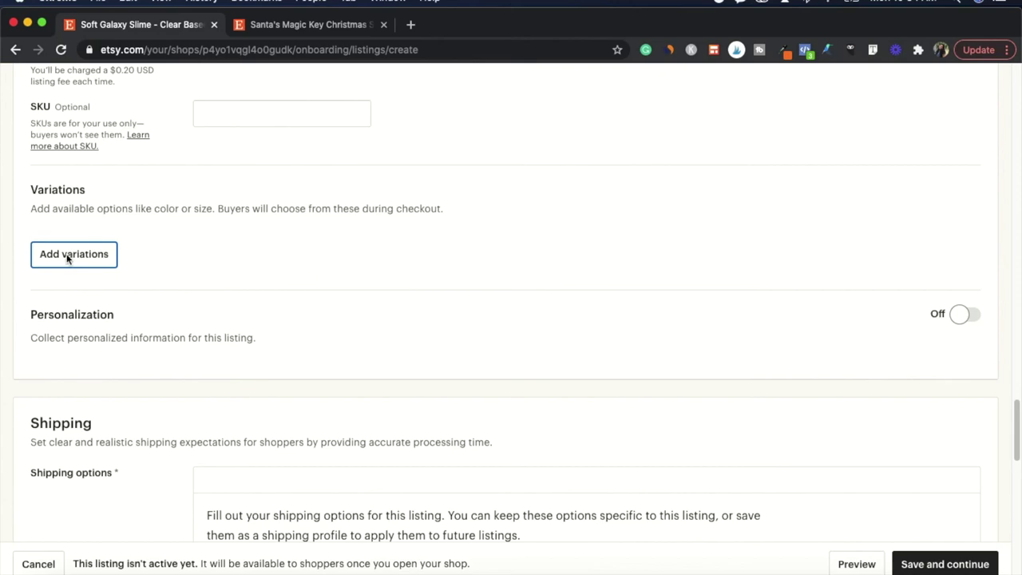
Step: Look over the Shipping section, check Etsy's "slime" search suggestions for shipping-related phrases on the Santa's Magic Key page, and return to the listing
scroll(346, 300, "down", 7)
scroll(348, 308, "down", 5)
scroll(349, 308, "up", 8)
scroll(359, 319, "down", 1)
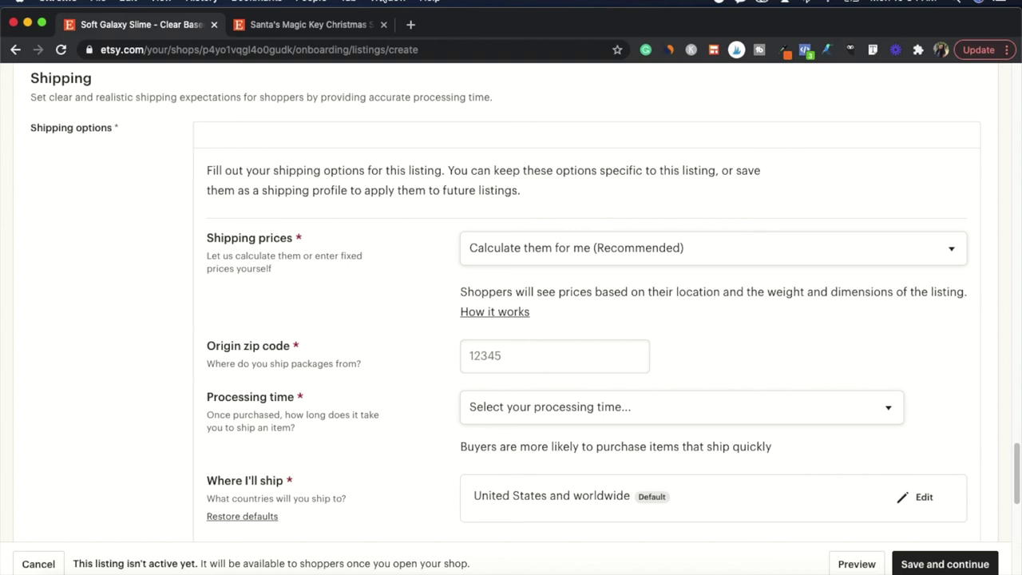
left_click(289, 29)
left_click(229, 88)
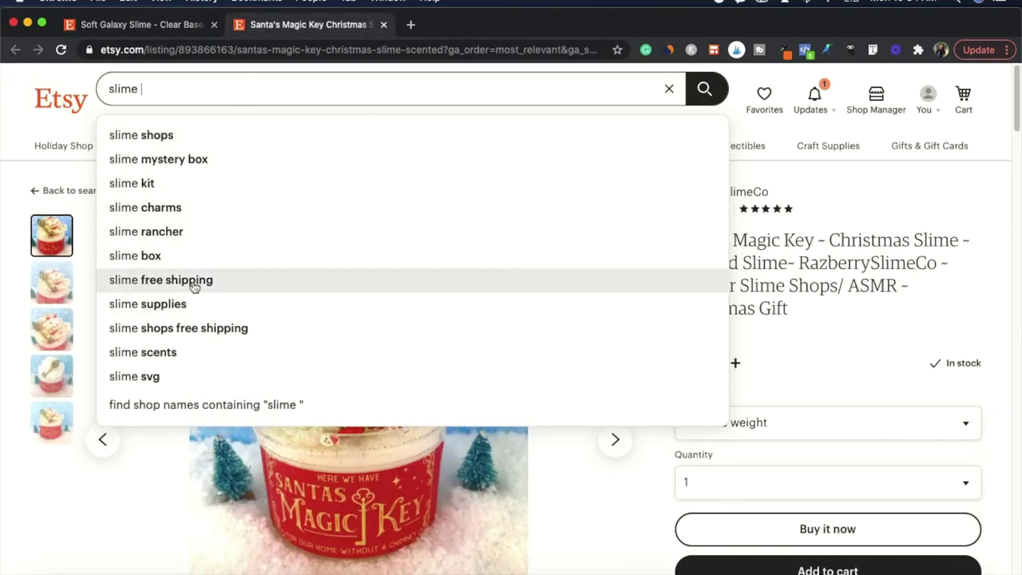
left_click(156, 35)
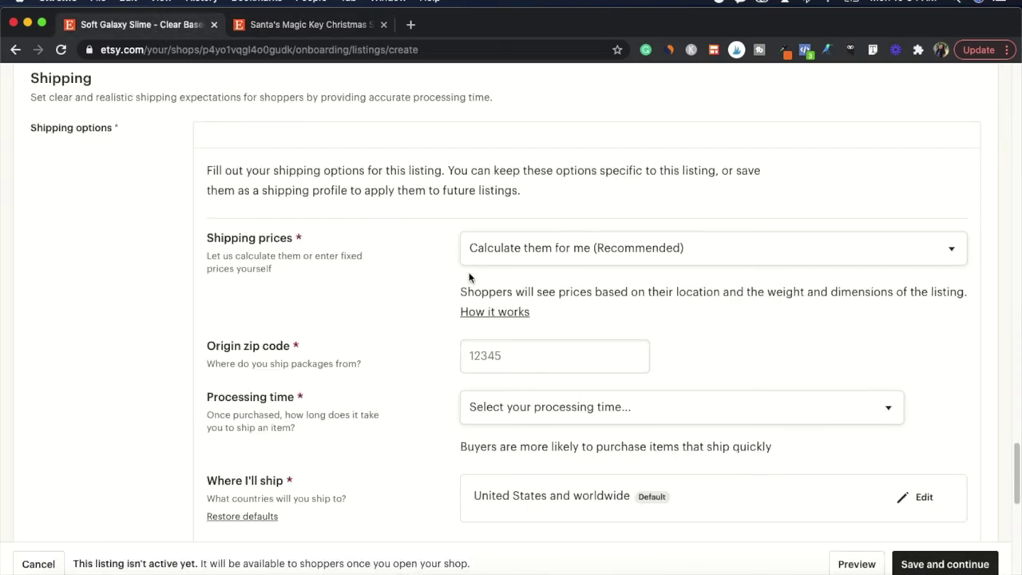
Step: Keep shipping prices calculated automatically, with the origin zip code filled in and a processing time of 1-3 business days
scroll(392, 335, "down", 1)
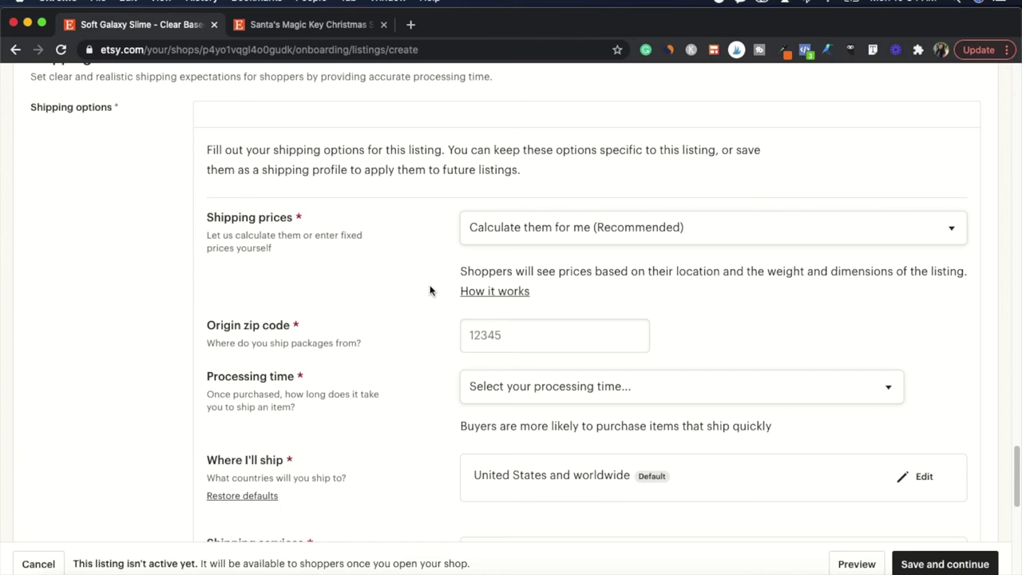
scroll(431, 290, "down", 3)
left_click(543, 137)
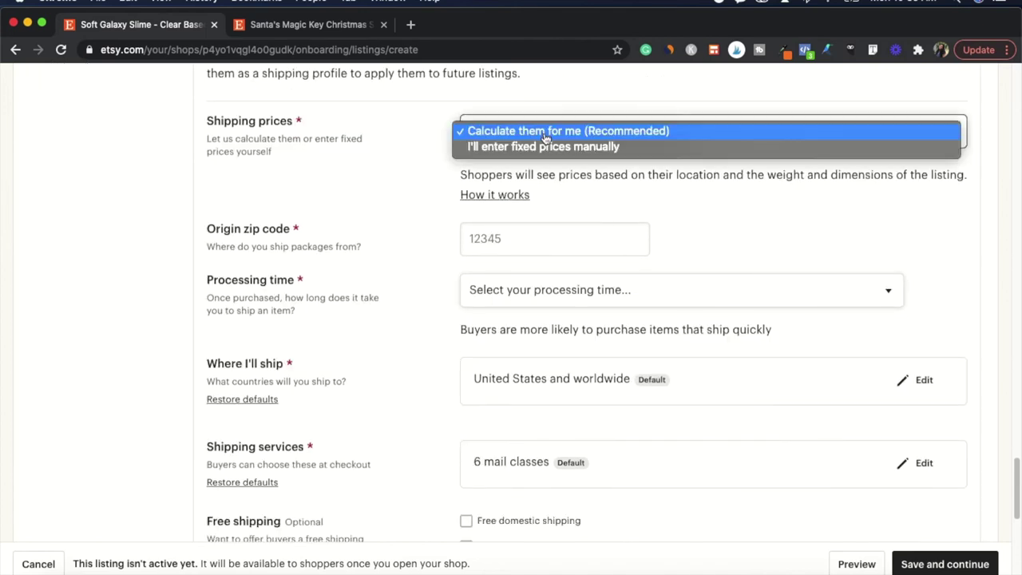
left_click(593, 148)
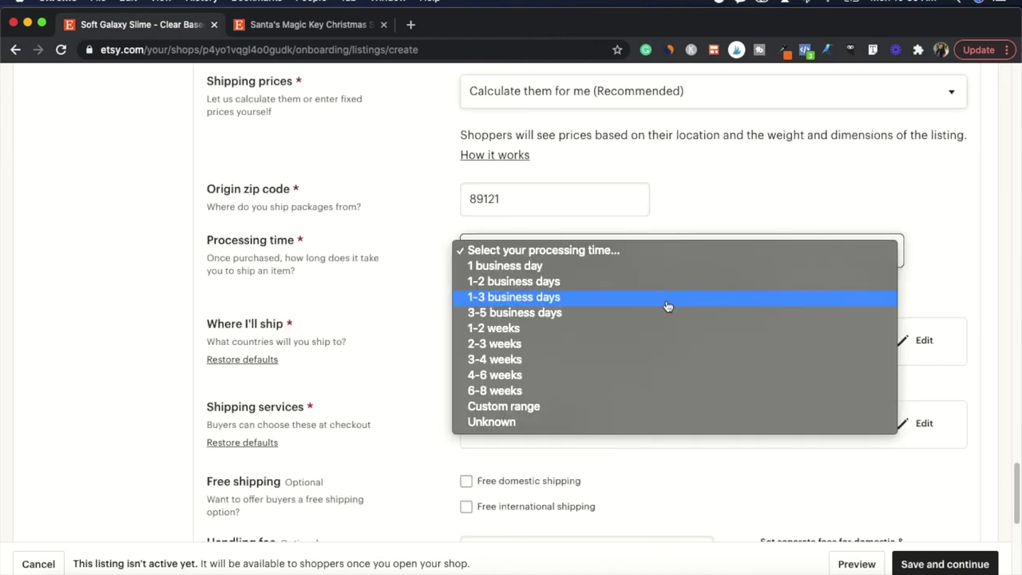
left_click(578, 298)
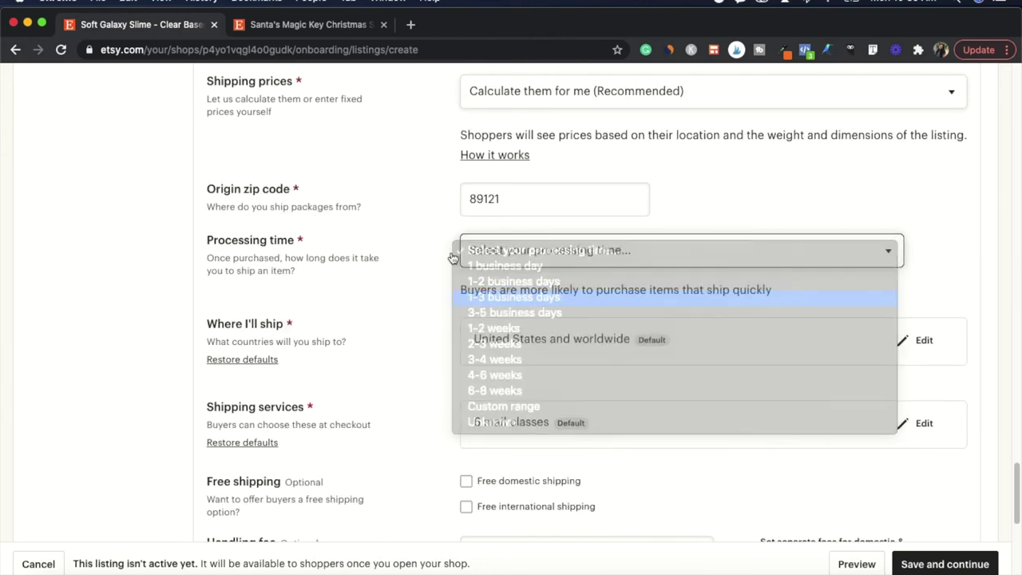
Step: Expand the shipping destinations and shipping services to review the countries and mail classes offered to buyers
scroll(491, 327, "down", 2)
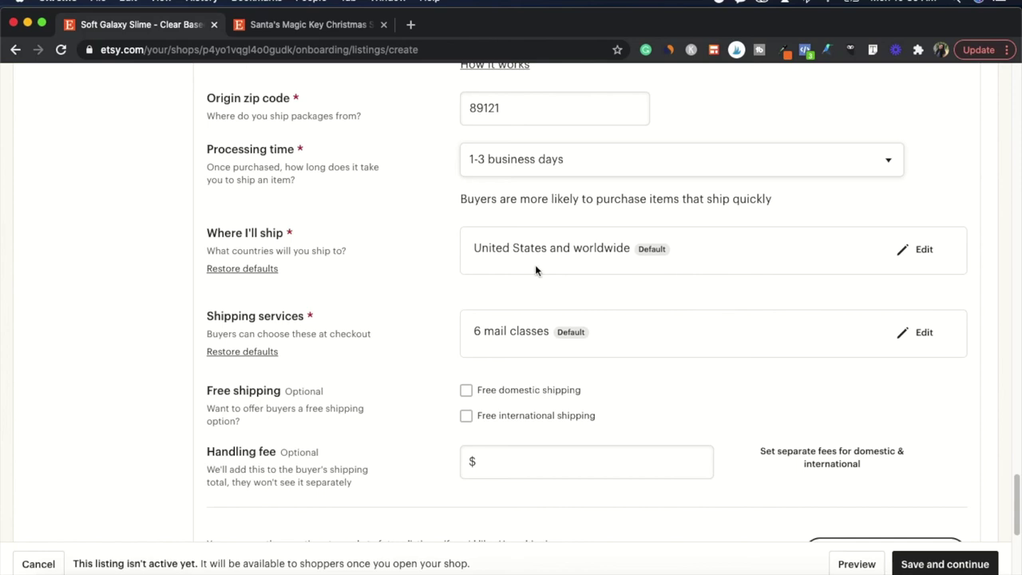
scroll(655, 368, "down", 3)
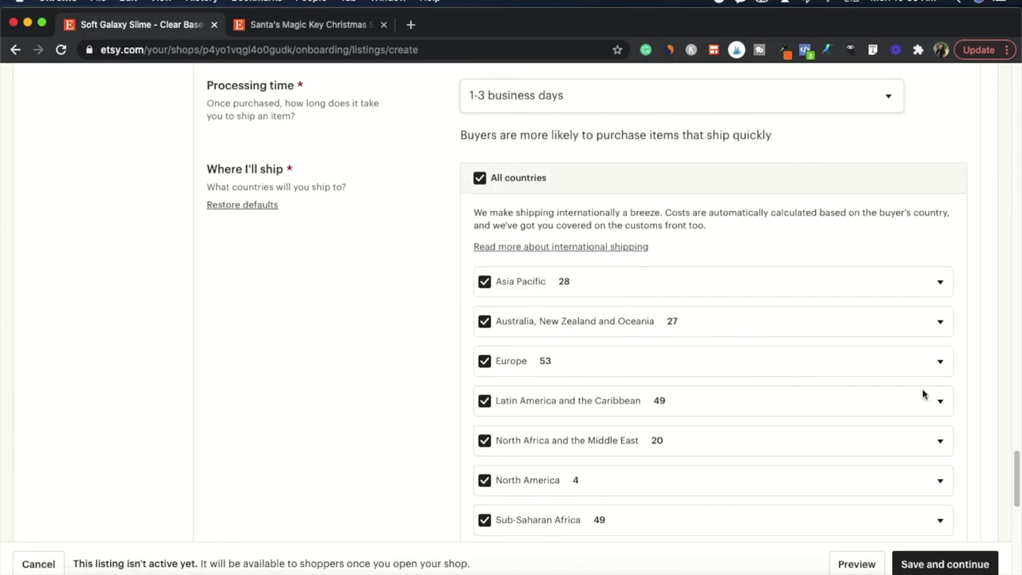
scroll(945, 435, "down", 2)
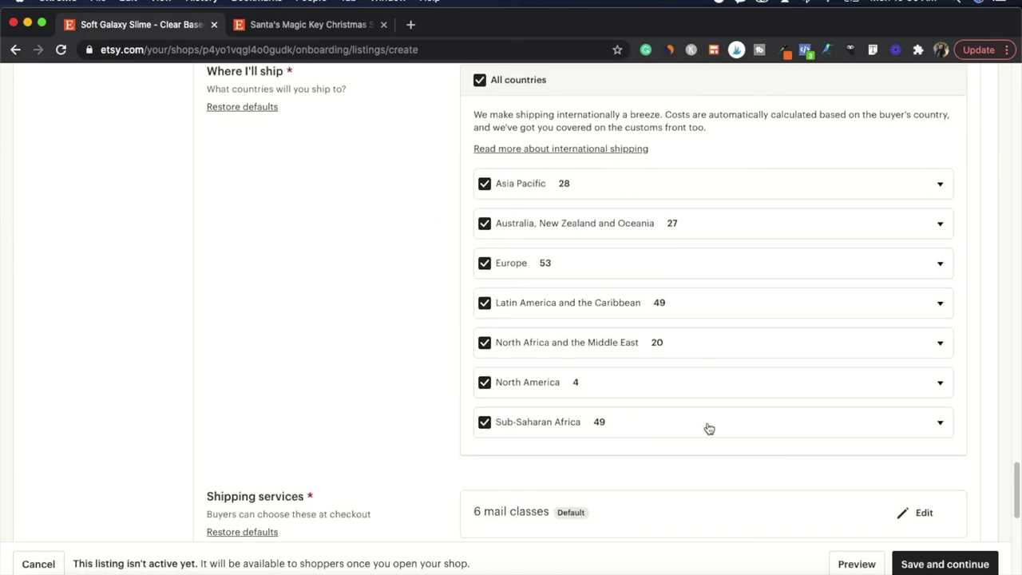
scroll(707, 428, "up", 2)
scroll(463, 391, "down", 6)
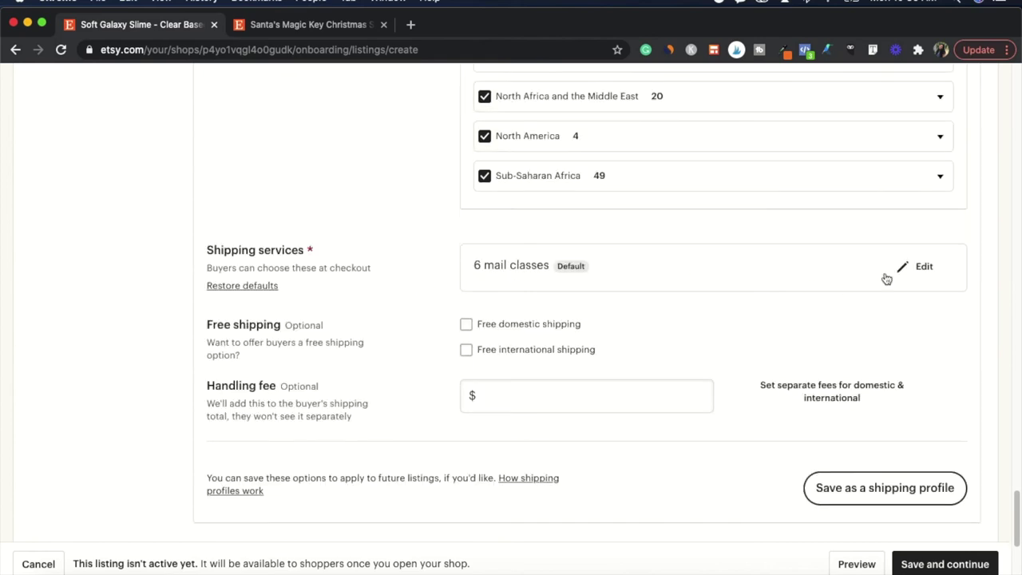
left_click(916, 266)
scroll(918, 336, "down", 3)
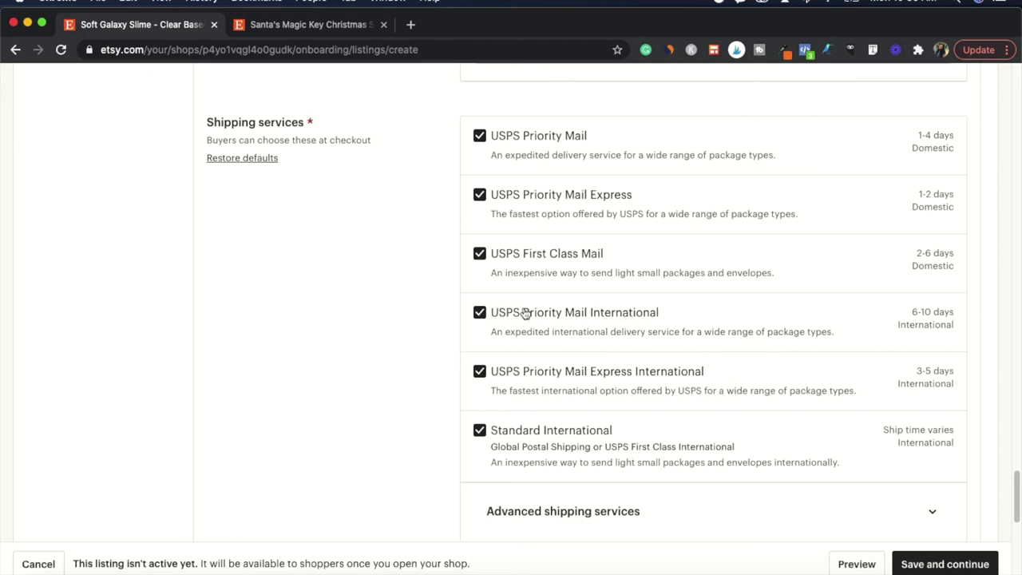
Step: Offer free domestic shipping on the listing and leave free international shipping off
scroll(562, 451, "down", 5)
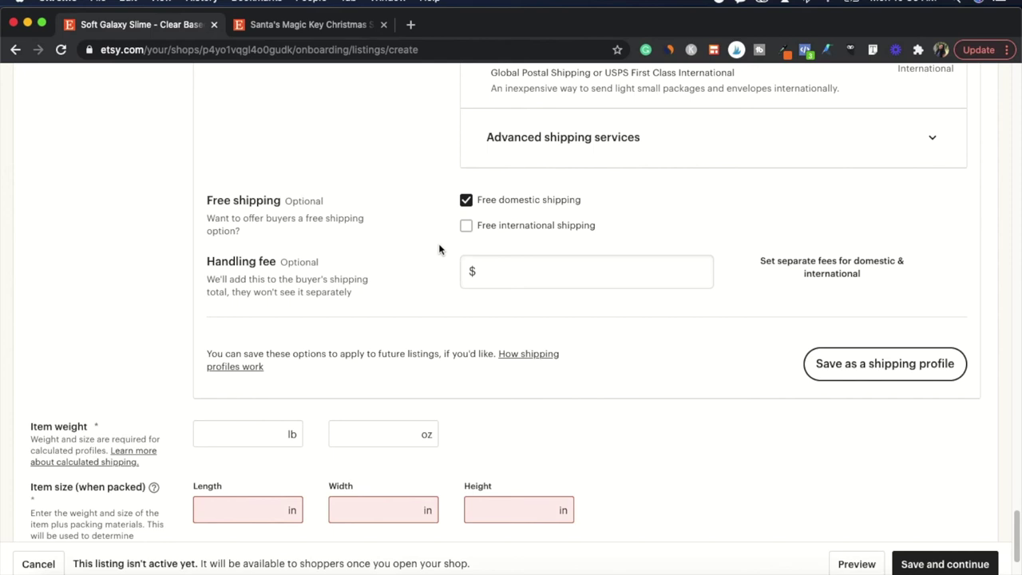
left_click(465, 228)
left_click(467, 229)
Step: Enter a $2.00 handling fee and reset it to $0.00
scroll(590, 455, "down", 2)
left_click(501, 209)
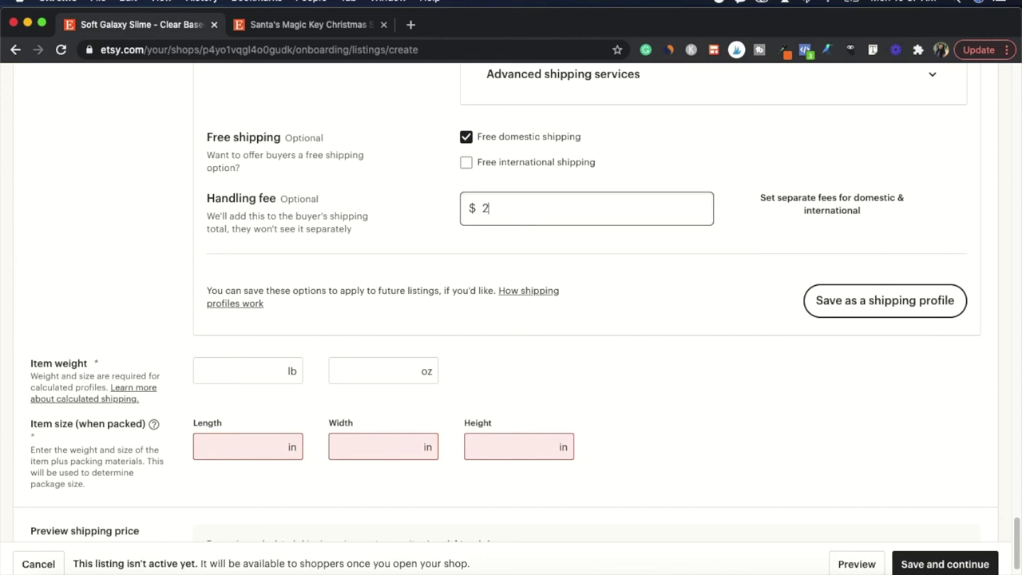
left_click(545, 245)
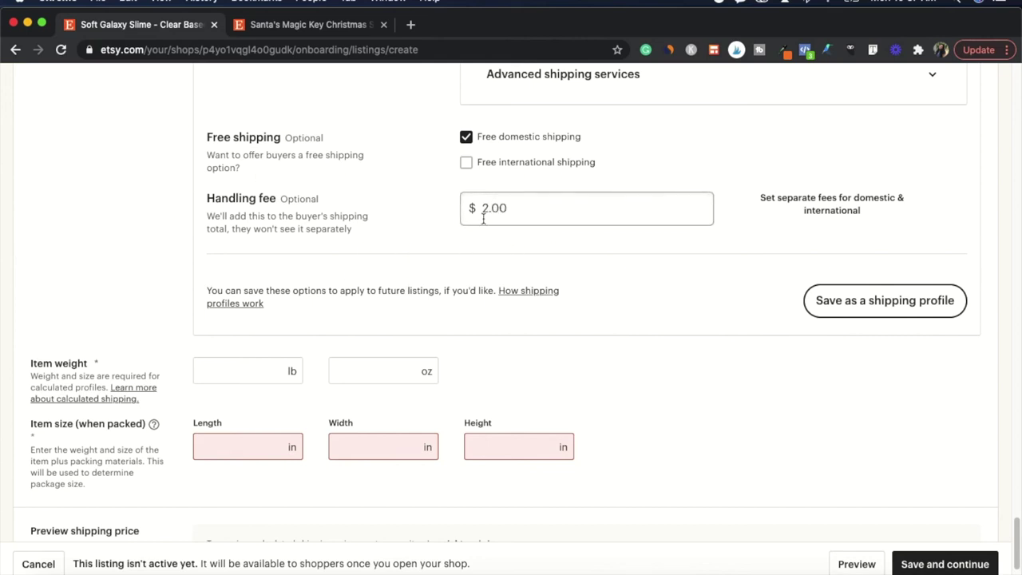
Step: Set the item weight to 8 oz, leaving the pounds value empty
scroll(504, 212, "down", 3)
left_click(239, 260)
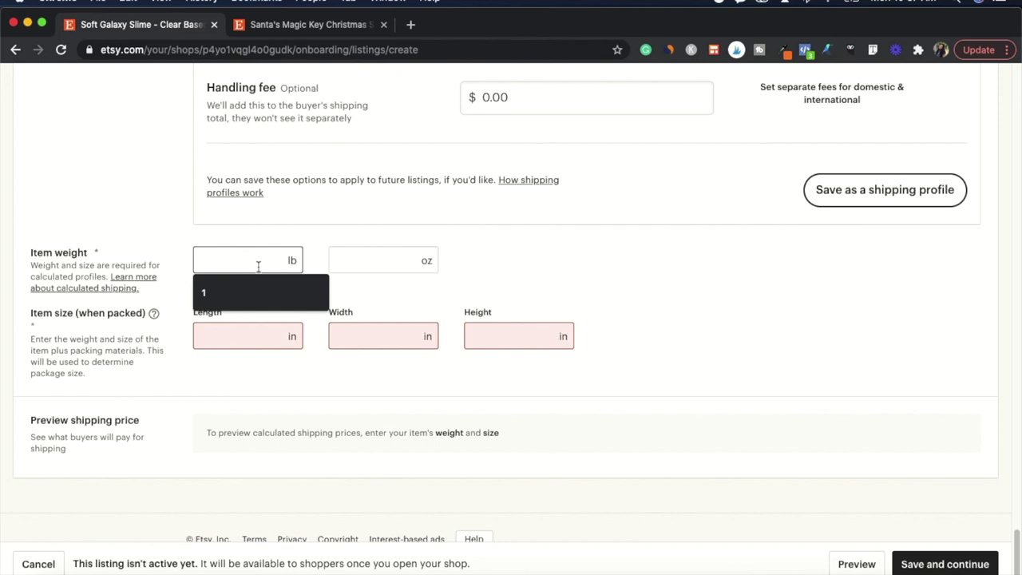
left_click(372, 259)
type("8")
left_click(491, 304)
Step: Set the packed item size to 10 in length, 10 in width and 10 in height
left_click(246, 348)
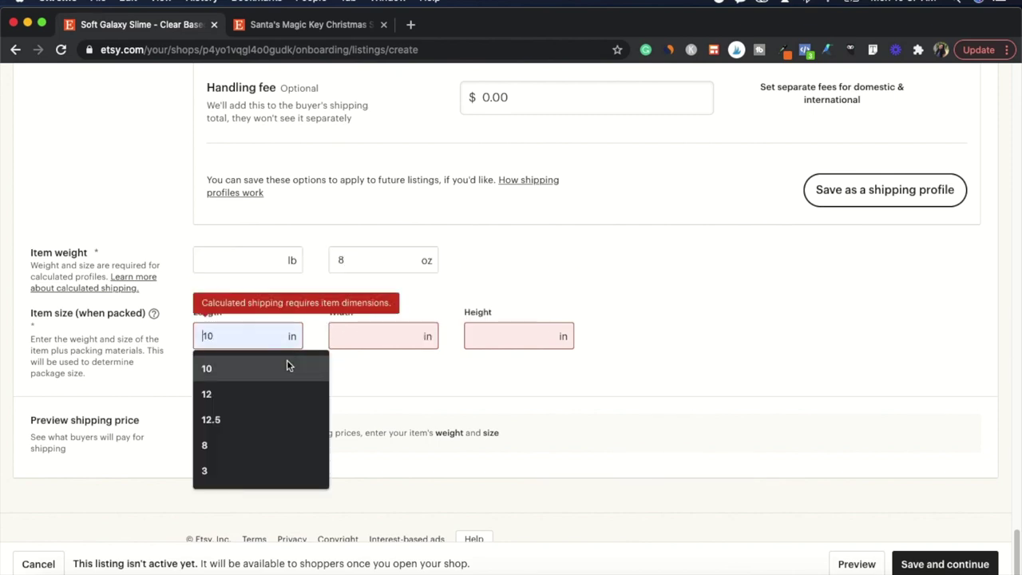
left_click(285, 360)
left_click(361, 339)
type("10")
key("Tab")
type("10")
Step: Save the finished listing and continue from the shop's stock page to the payment setup
scroll(2, 315, "down", 3)
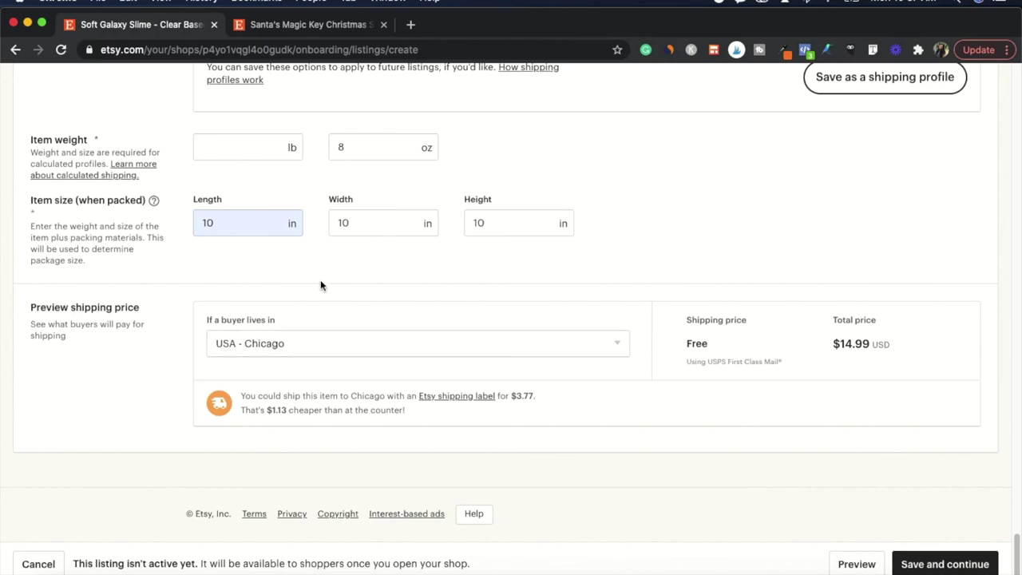
key("Return")
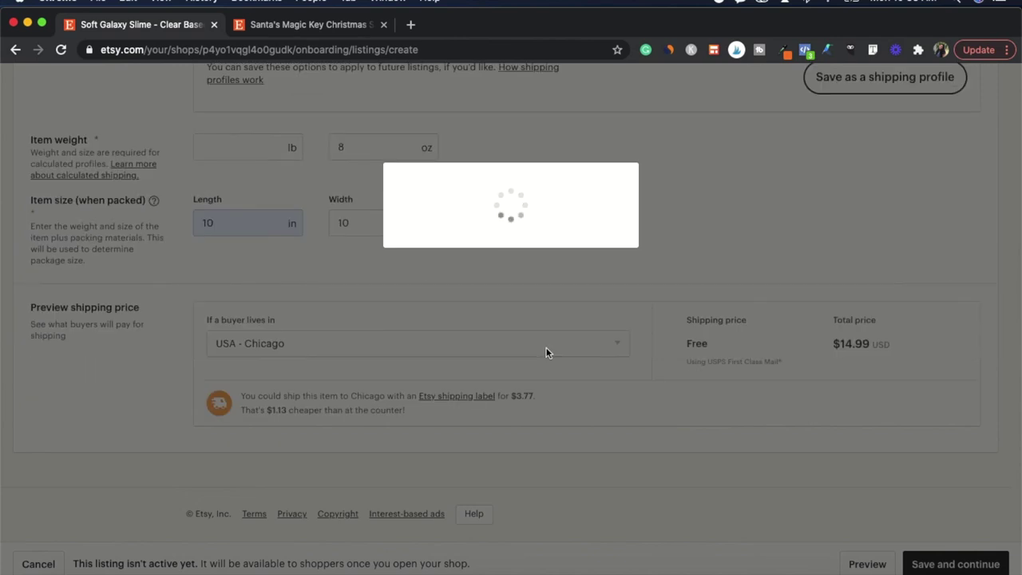
scroll(539, 477, "down", 1)
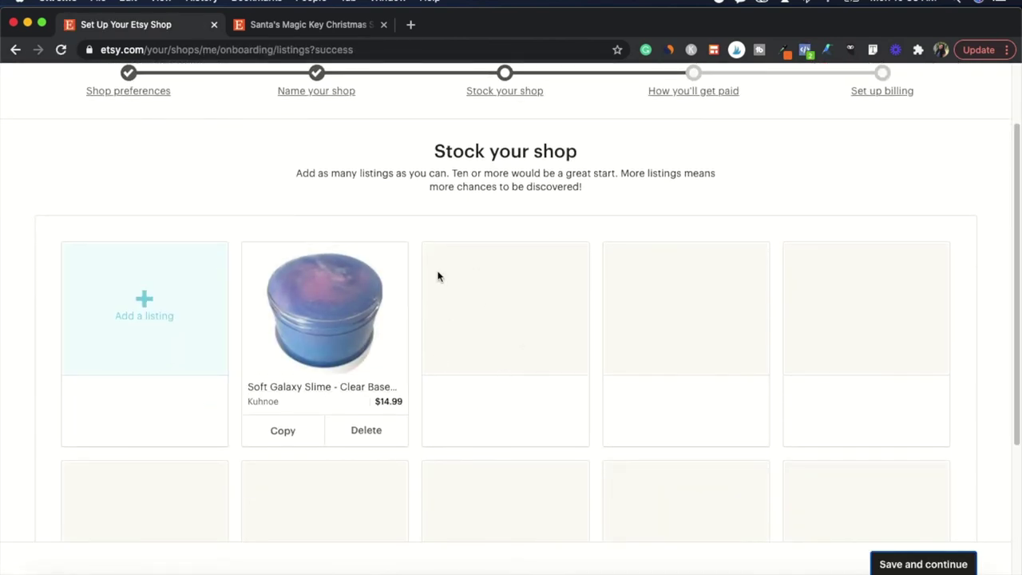
scroll(479, 447, "down", 3)
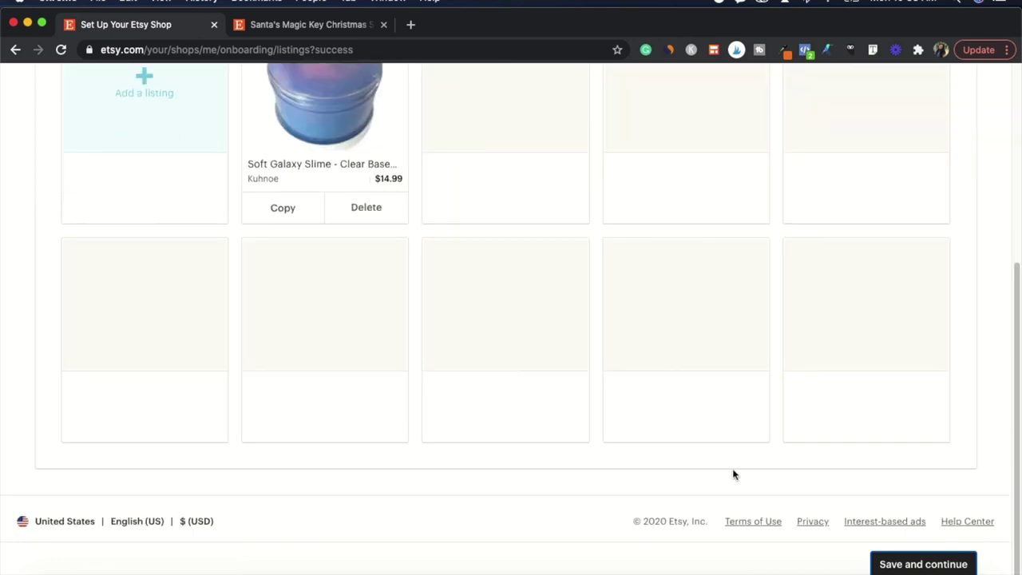
left_click(923, 563)
Step: Examine the payment setup form, from the seller type and personal details to the bank location
scroll(516, 433, "down", 5)
scroll(517, 434, "down", 5)
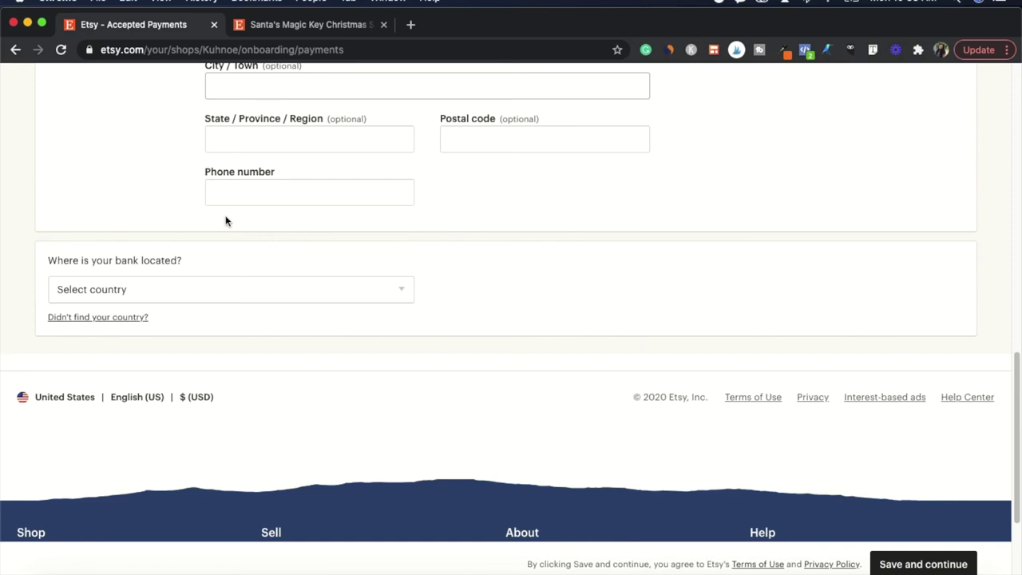
scroll(457, 496, "up", 10)
scroll(471, 391, "up", 4)
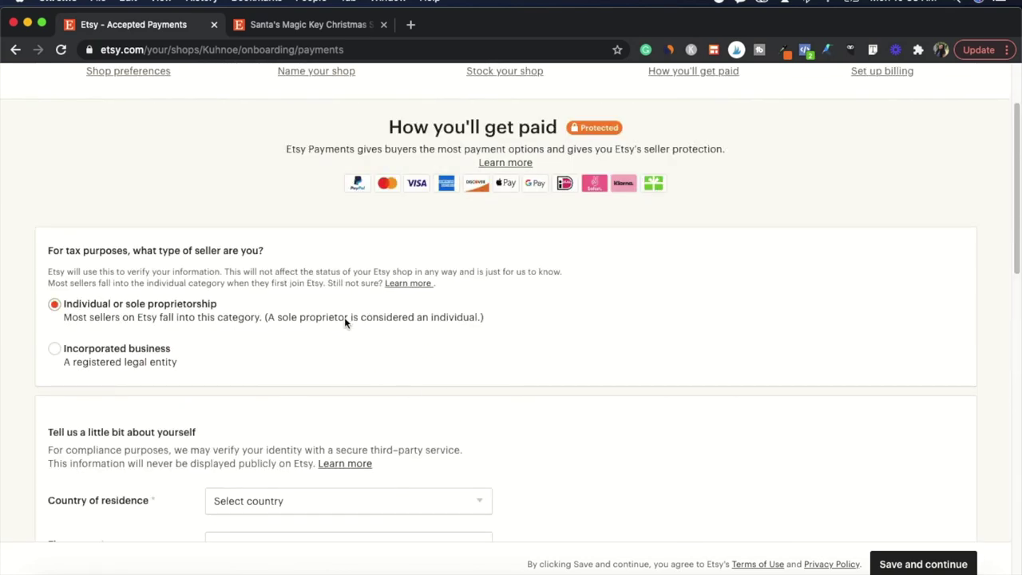
scroll(344, 317, "down", 3)
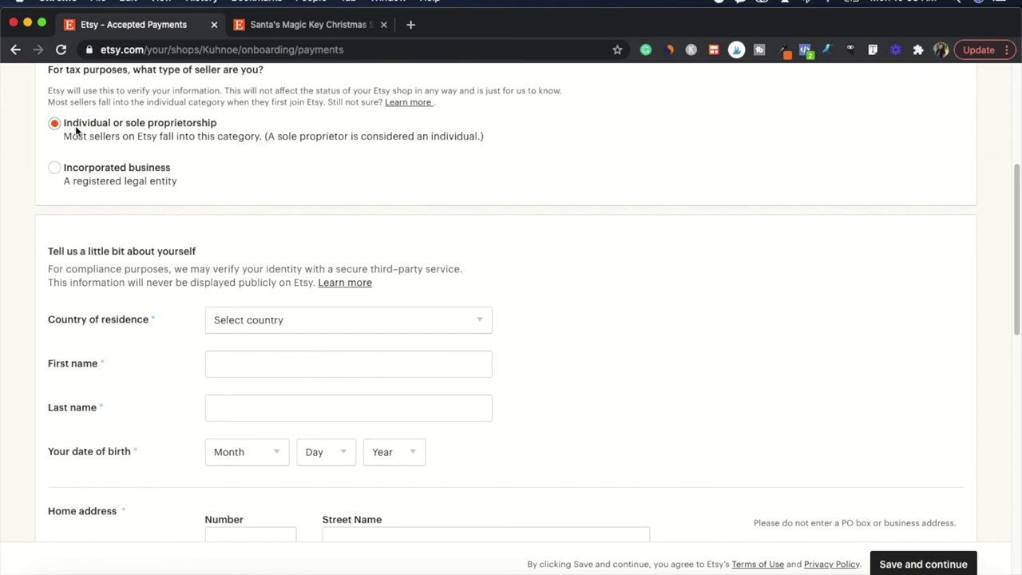
Step: View the form for an incorporated business and switch the seller type back to individual or sole proprietorship
left_click(54, 169)
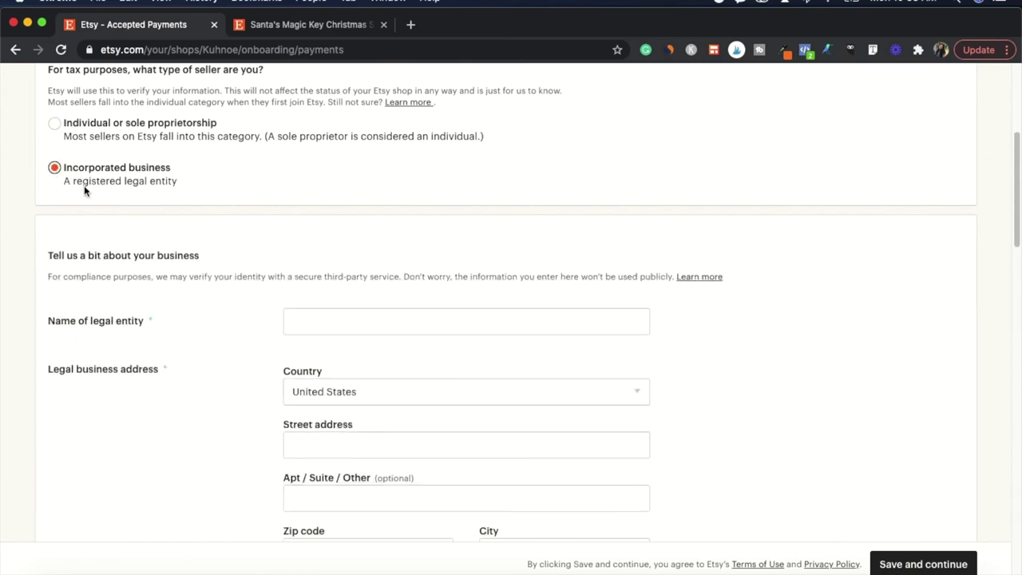
scroll(495, 406, "down", 2)
scroll(129, 324, "up", 4)
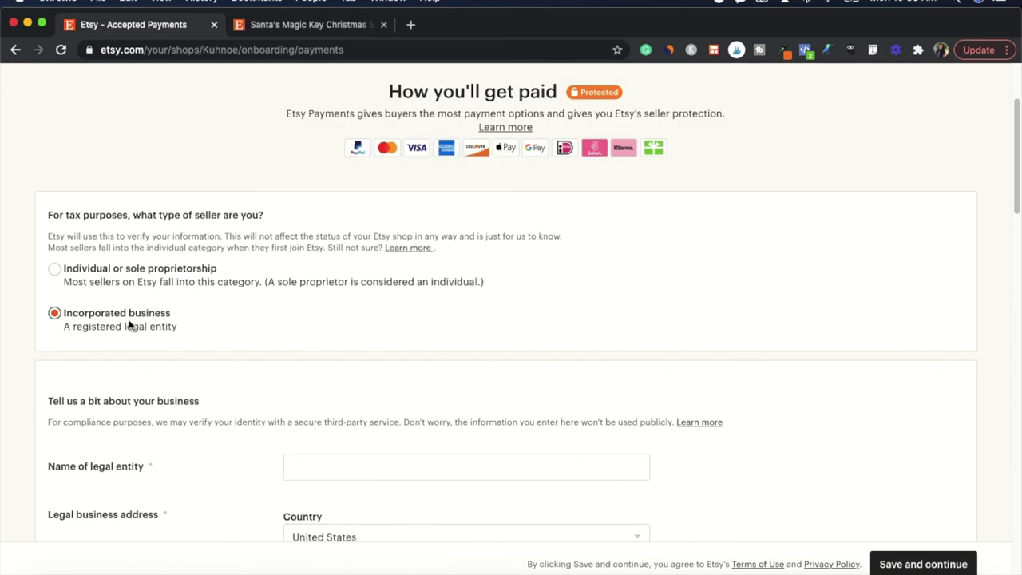
left_click(54, 269)
scroll(375, 388, "down", 3)
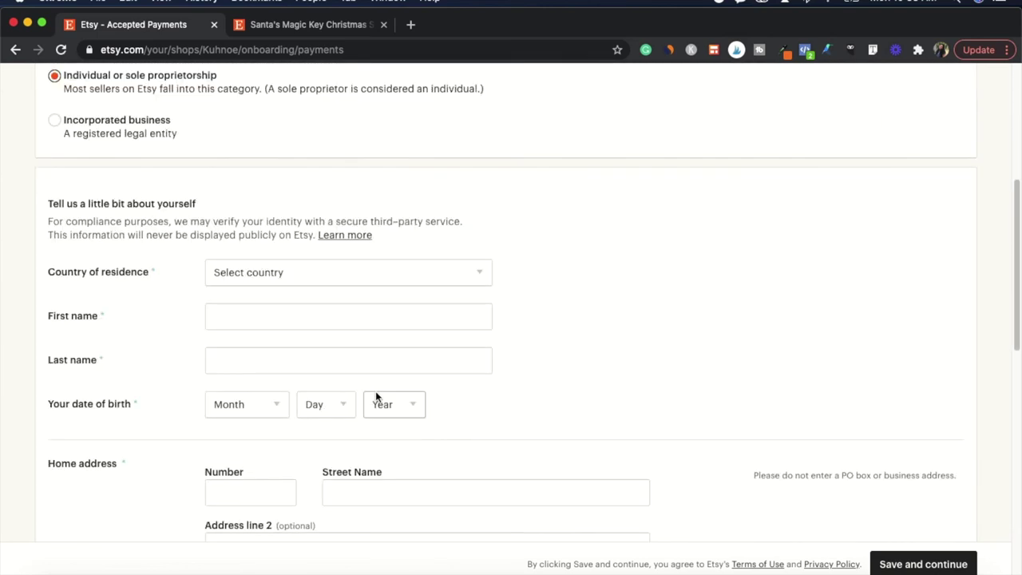
scroll(681, 251, "up", 5)
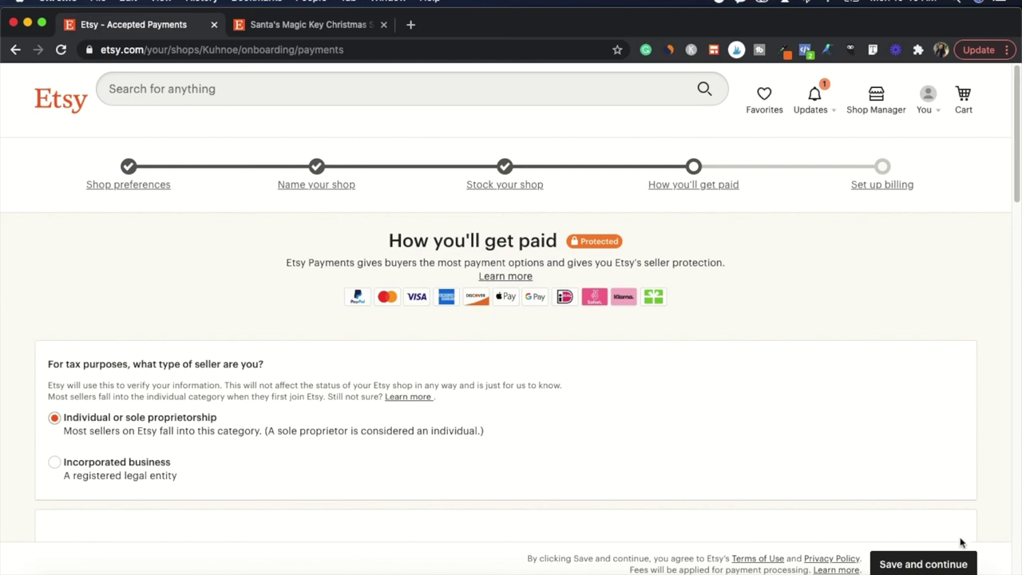
Step: Save the payment setup to continue to billing, and review the fee explanation together with the card and billing address form
left_click(946, 566)
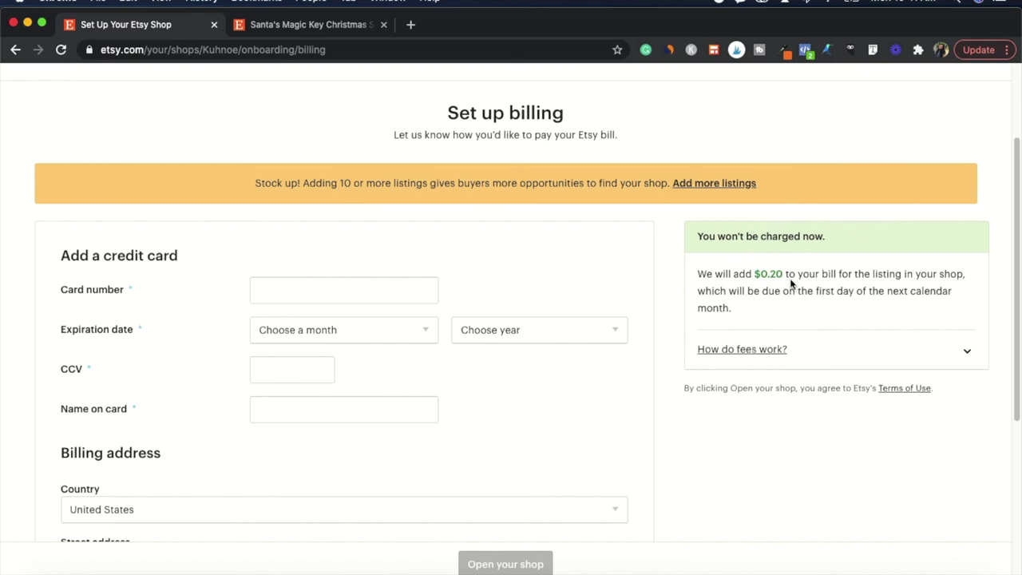
left_click(976, 352)
scroll(878, 371, "down", 3)
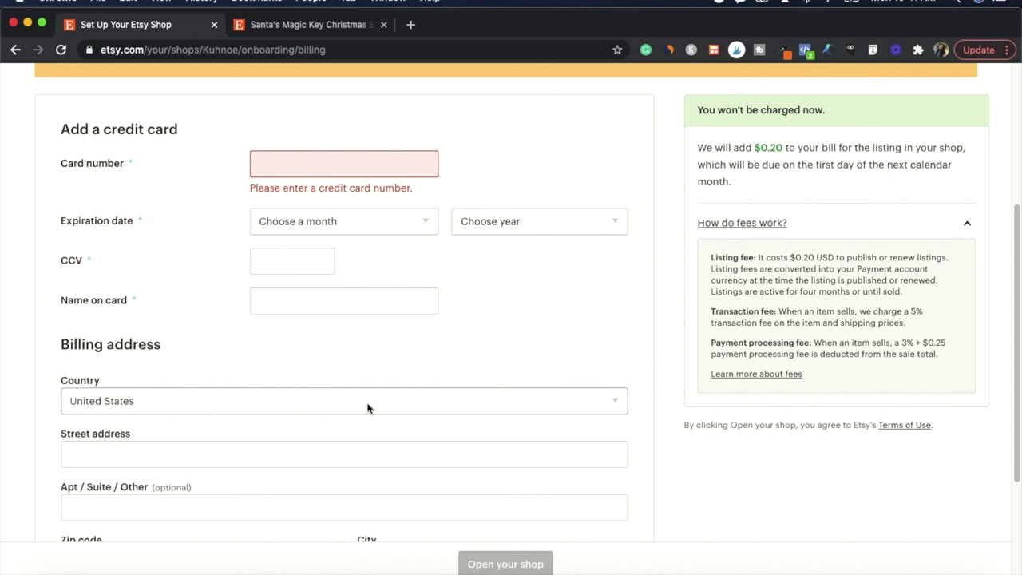
scroll(347, 400, "down", 5)
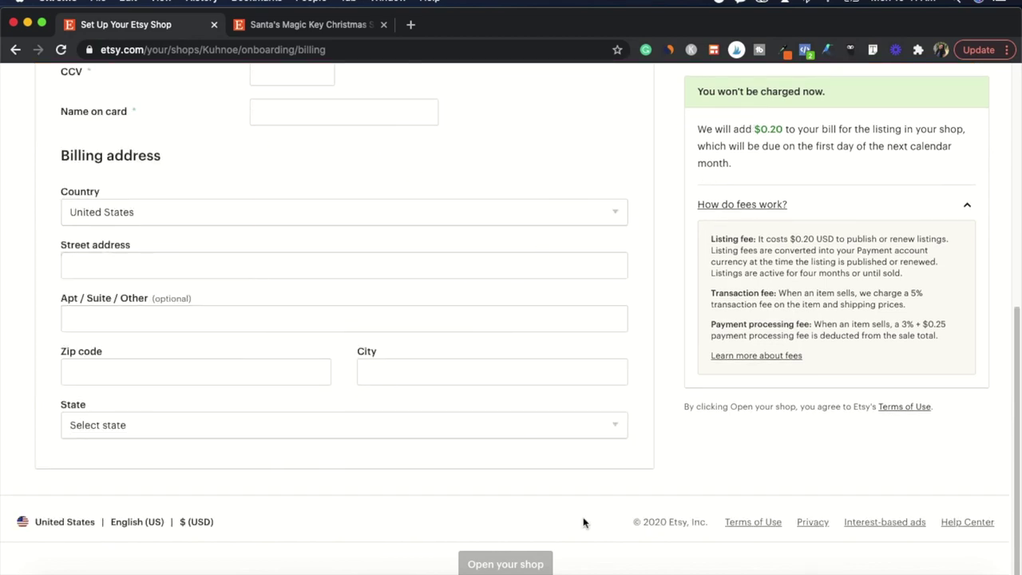
Step: Open the shop from the billing setup and look over the slime listing and shop policies on the public shop page
left_click(504, 563)
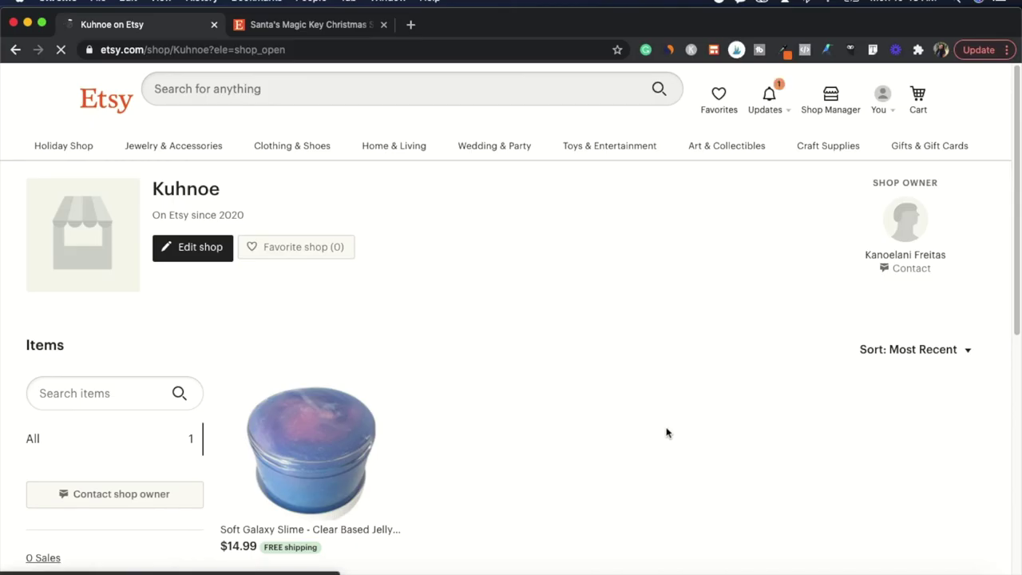
scroll(399, 356, "down", 5)
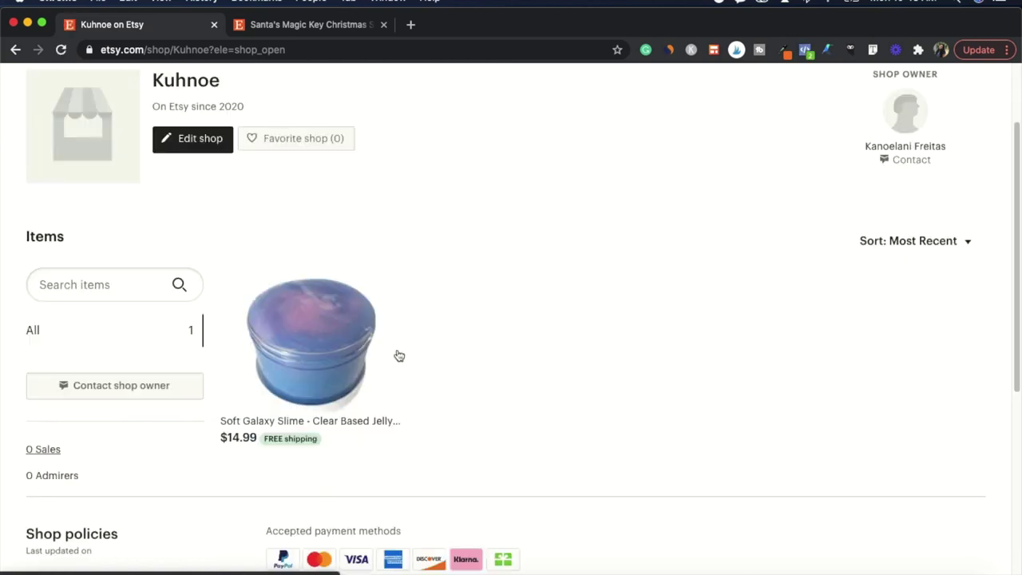
scroll(427, 350, "up", 2)
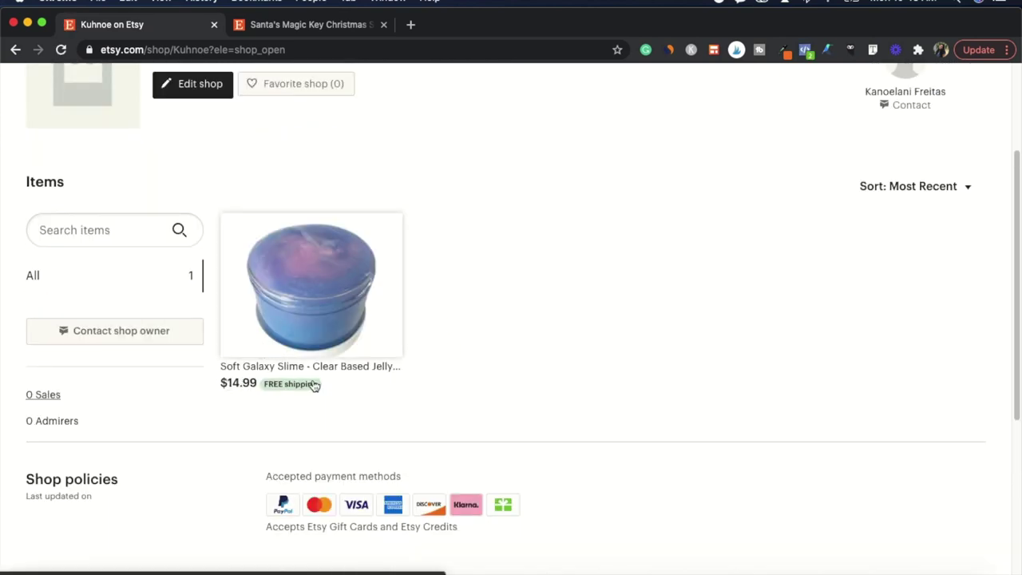
scroll(449, 438, "down", 1)
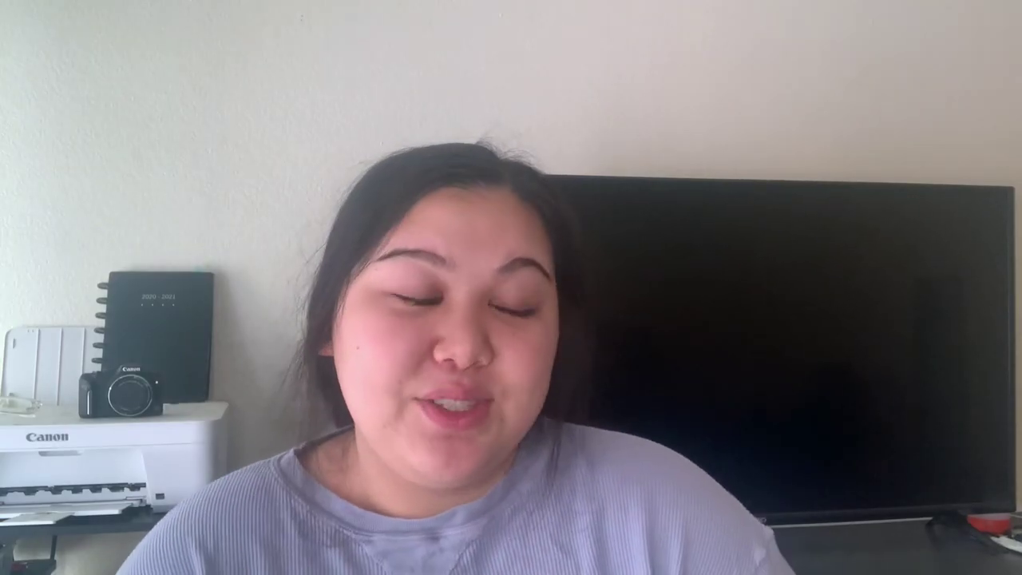